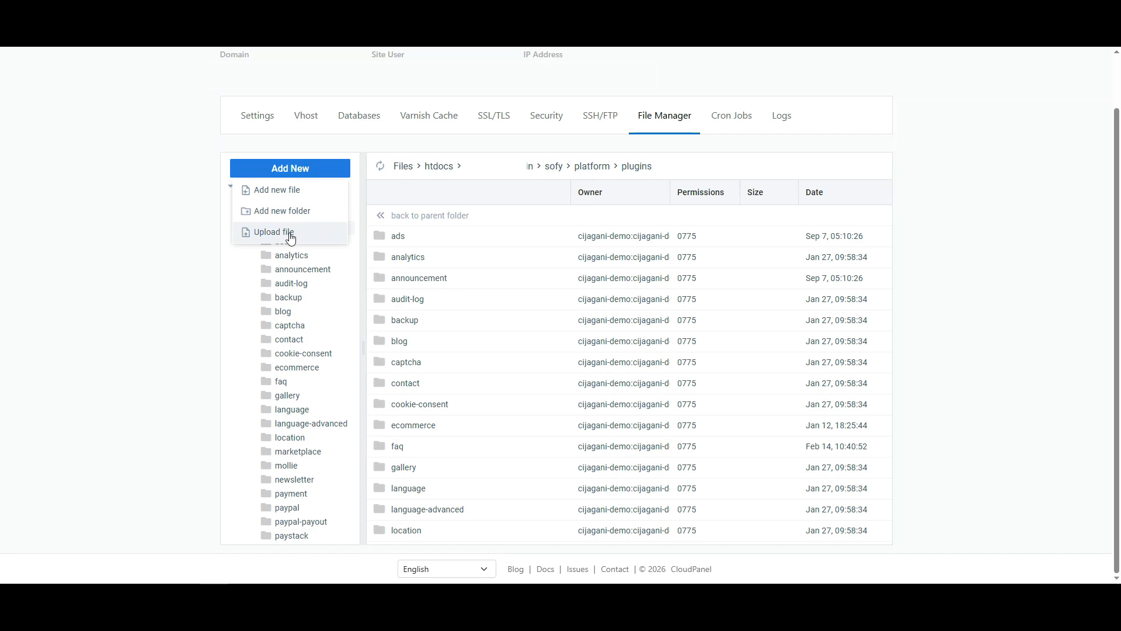
Upload whatsapp-cloud-api.zip into the sofy/platform/plugins folder in CloudPanel's File Manager
{"action": "left_click", "coordinate": [229, 94]}
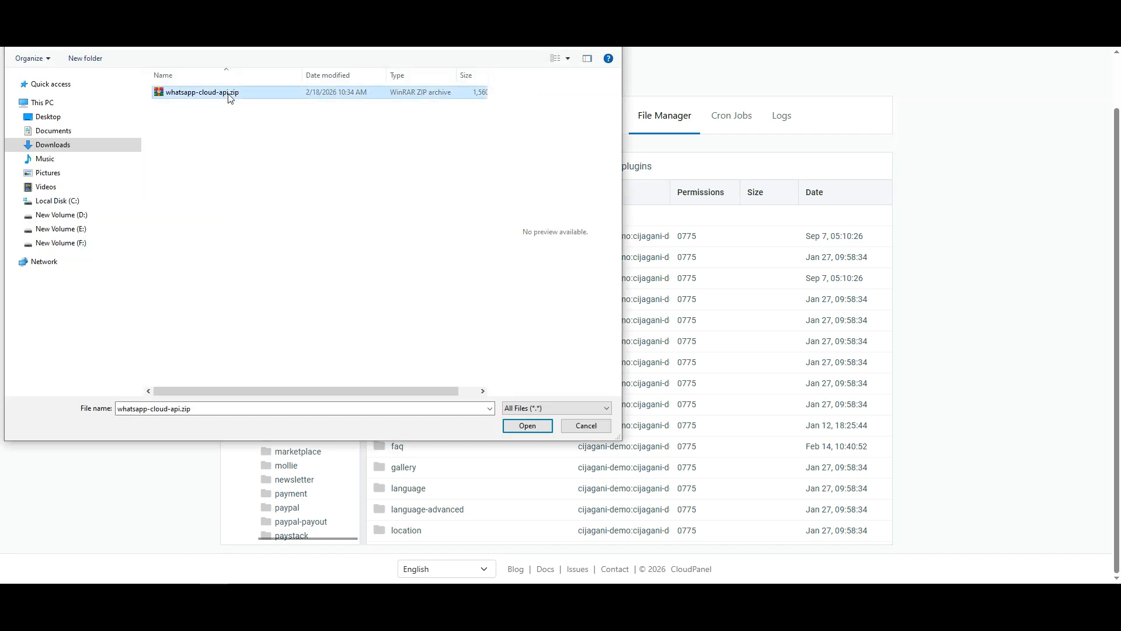
{"action": "left_click", "coordinate": [528, 426]}
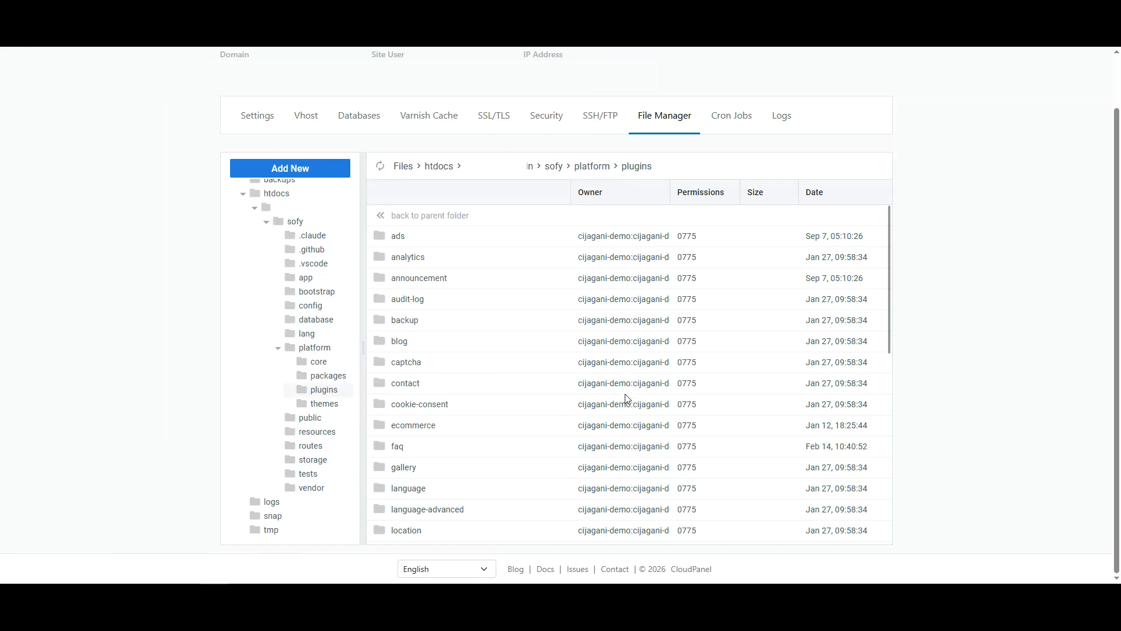
{"action": "scroll", "coordinate": [628, 395], "scroll_direction": "down", "scroll_amount": 7}
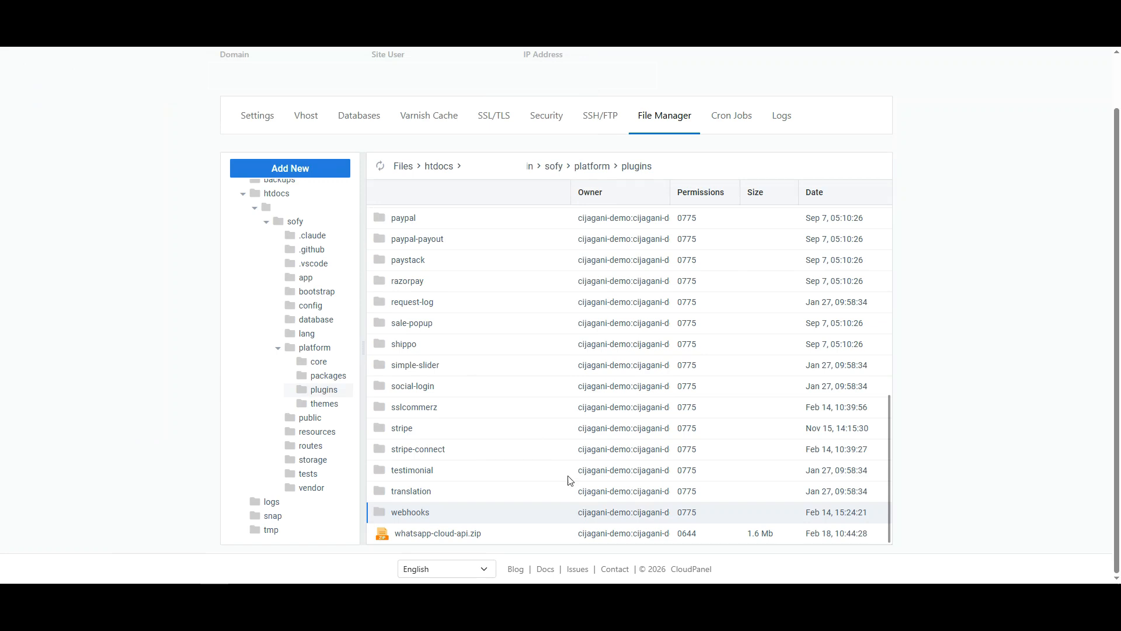
Extract whatsapp-cloud-api.zip into the current plugins folder (./)
{"action": "left_click", "coordinate": [456, 534]}
{"action": "right_click", "coordinate": [454, 534]}
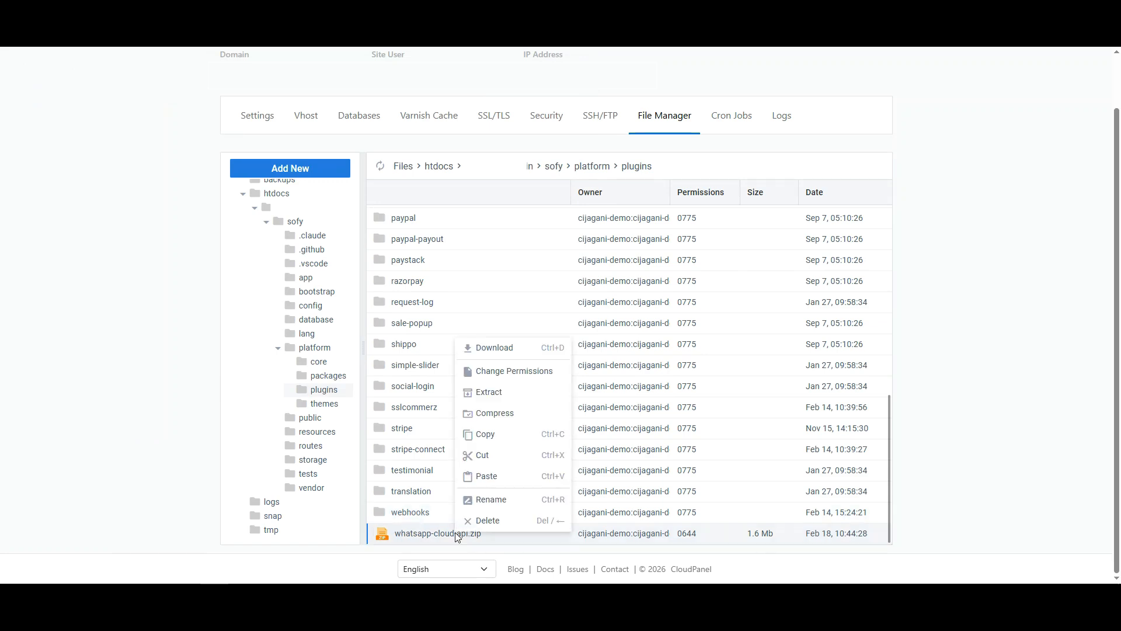
{"action": "left_click", "coordinate": [484, 395]}
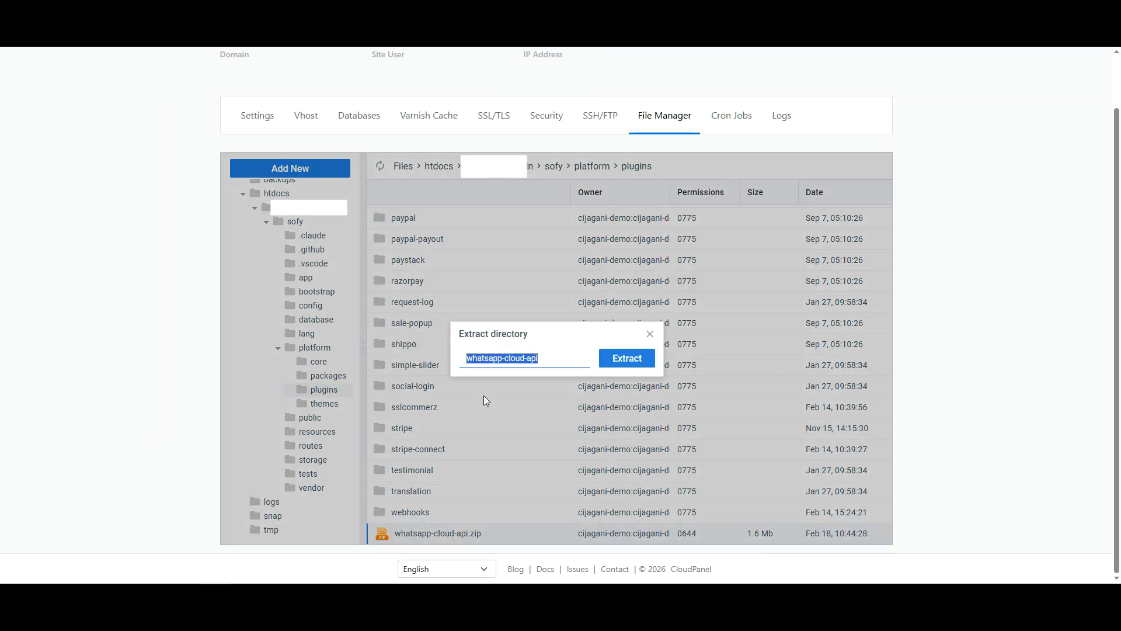
{"action": "type", "text": "./"}
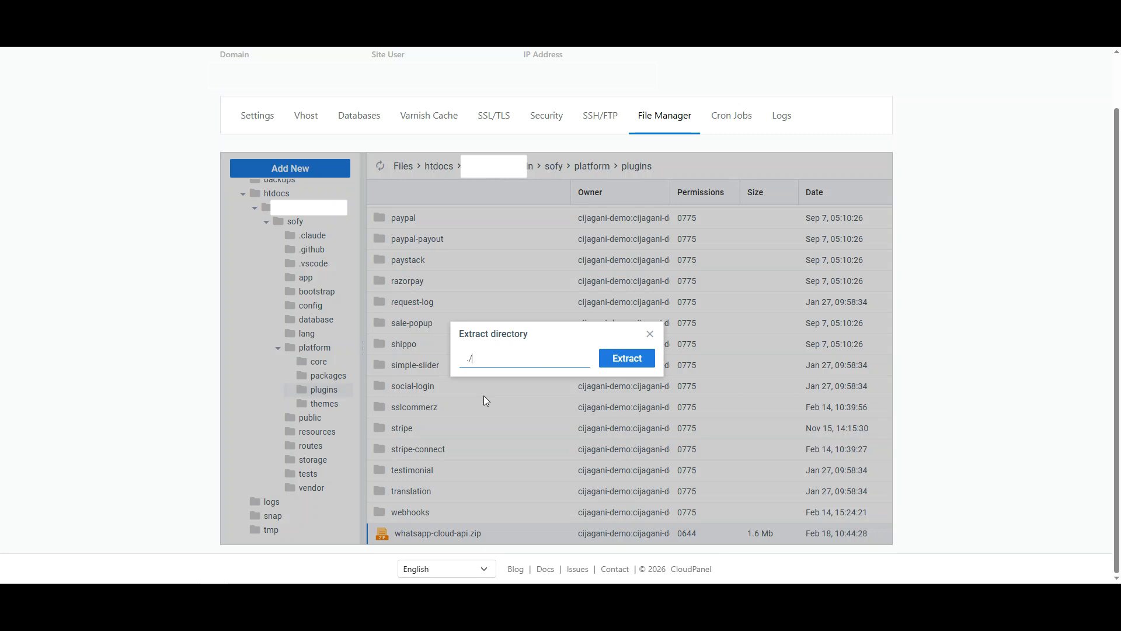
{"action": "key", "text": "Return"}
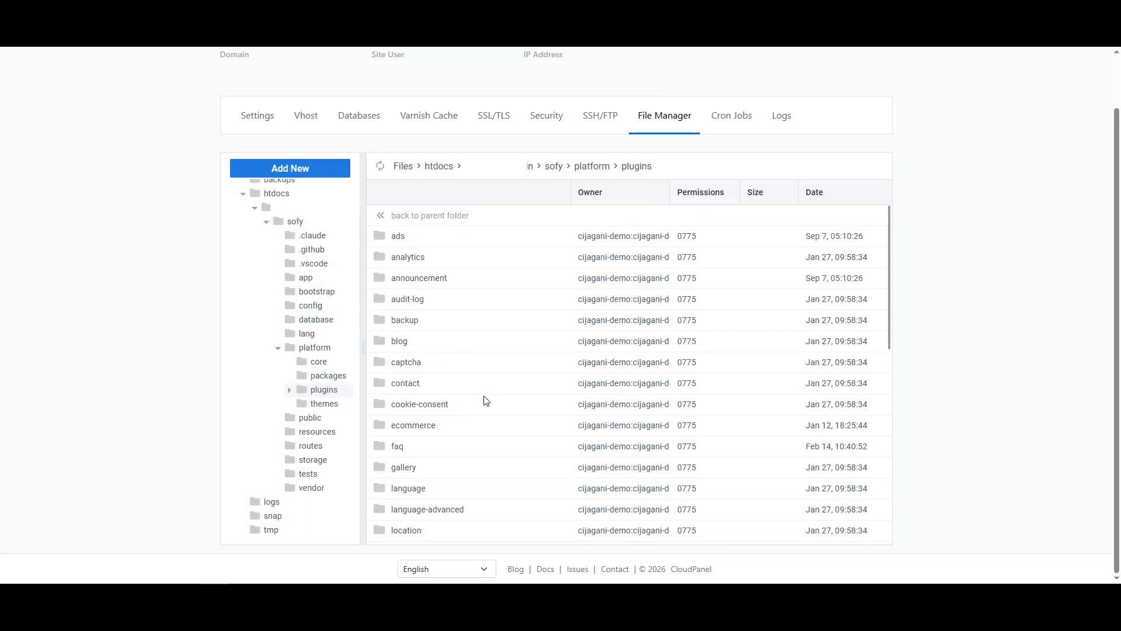
Delete the leftover whatsapp-cloud-api.zip file
{"action": "scroll", "coordinate": [484, 401], "scroll_direction": "down", "scroll_amount": 10}
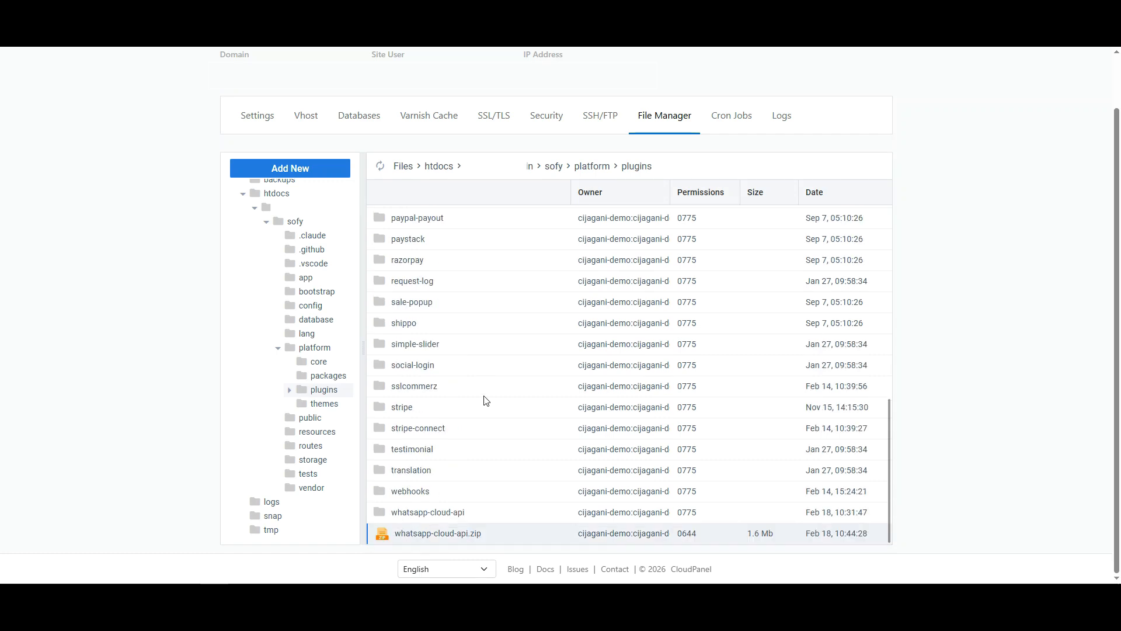
{"action": "right_click", "coordinate": [457, 537]}
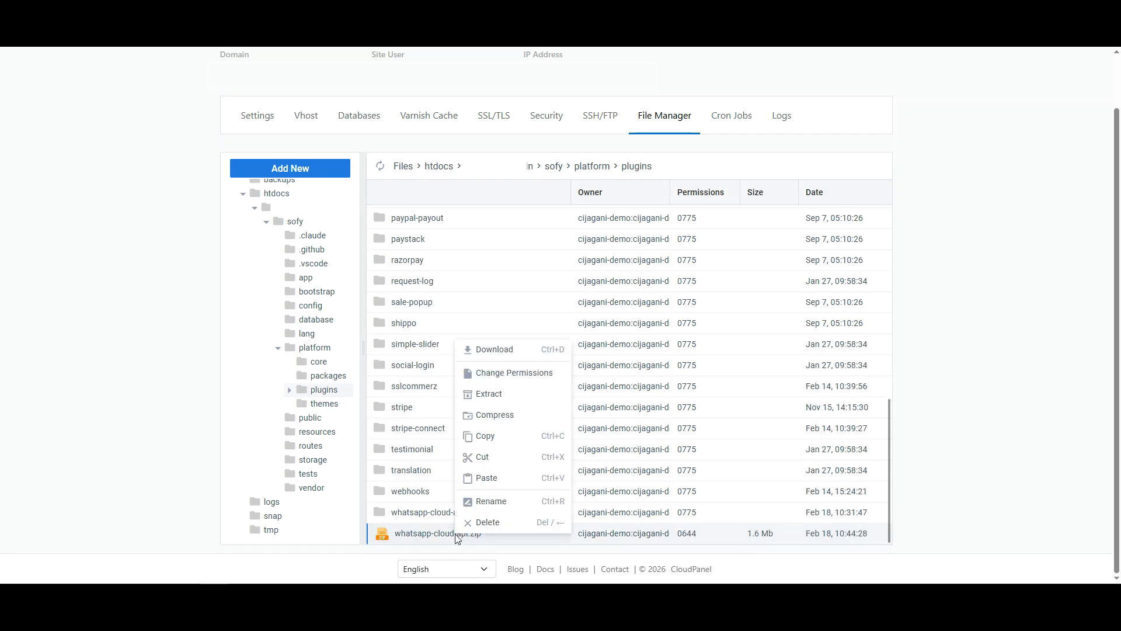
{"action": "left_click", "coordinate": [484, 521]}
{"action": "left_click", "coordinate": [588, 384]}
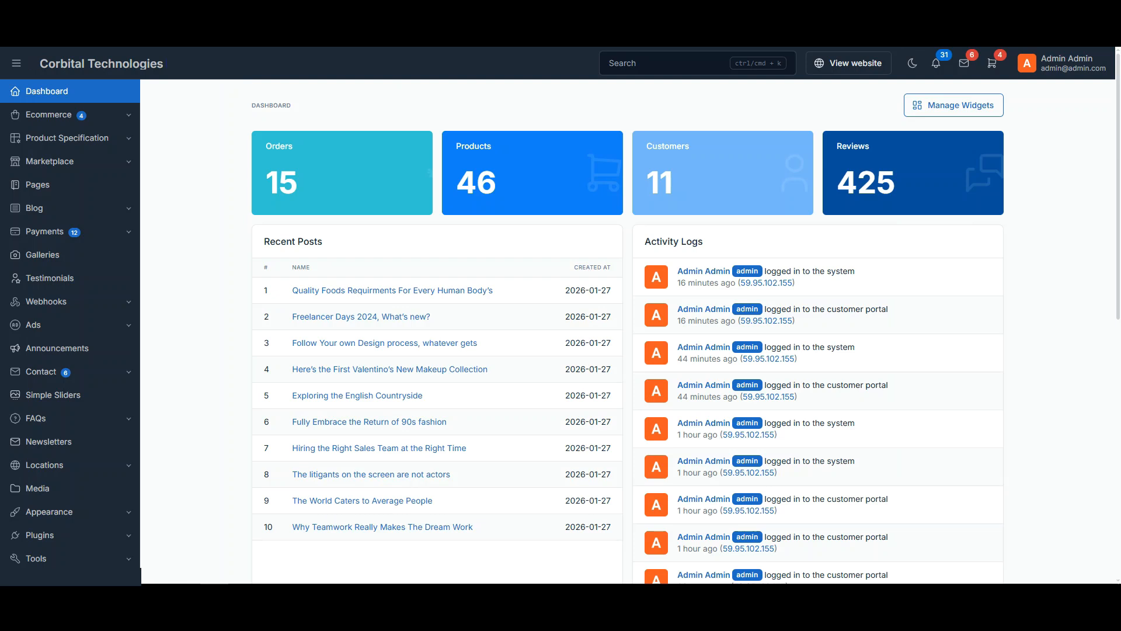
Find WhatsApp Cloud API under Installed Plugins by searching 'wh' and activate it
{"action": "left_click", "coordinate": [63, 541]}
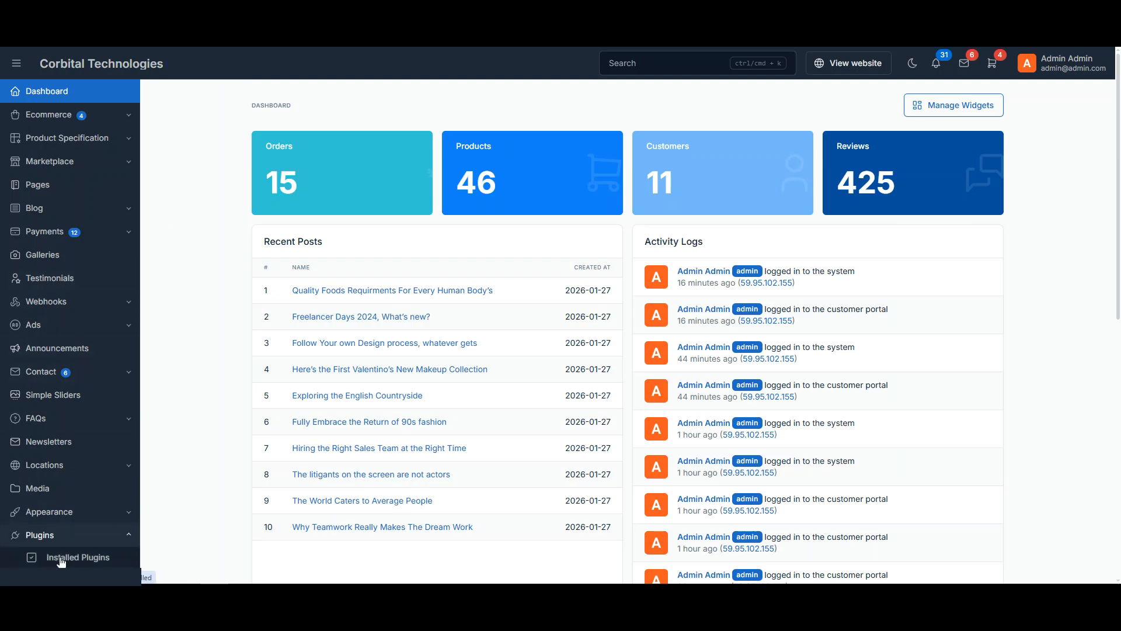
{"action": "left_click", "coordinate": [61, 559]}
{"action": "left_click", "coordinate": [324, 152]}
{"action": "type", "text": "wh"}
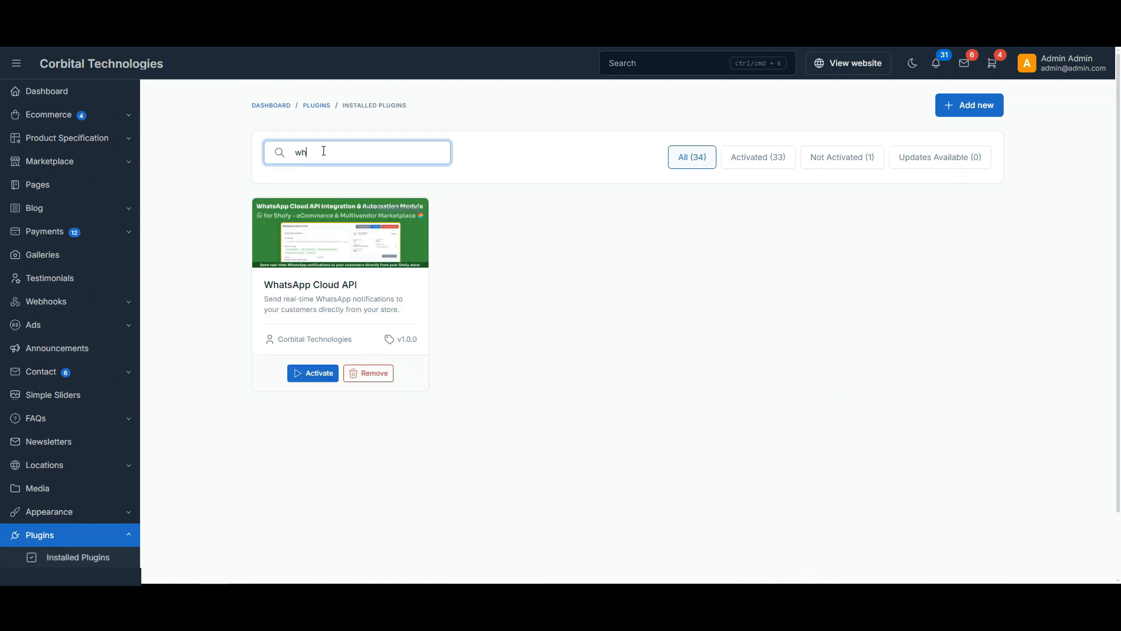
{"action": "left_click", "coordinate": [309, 374]}
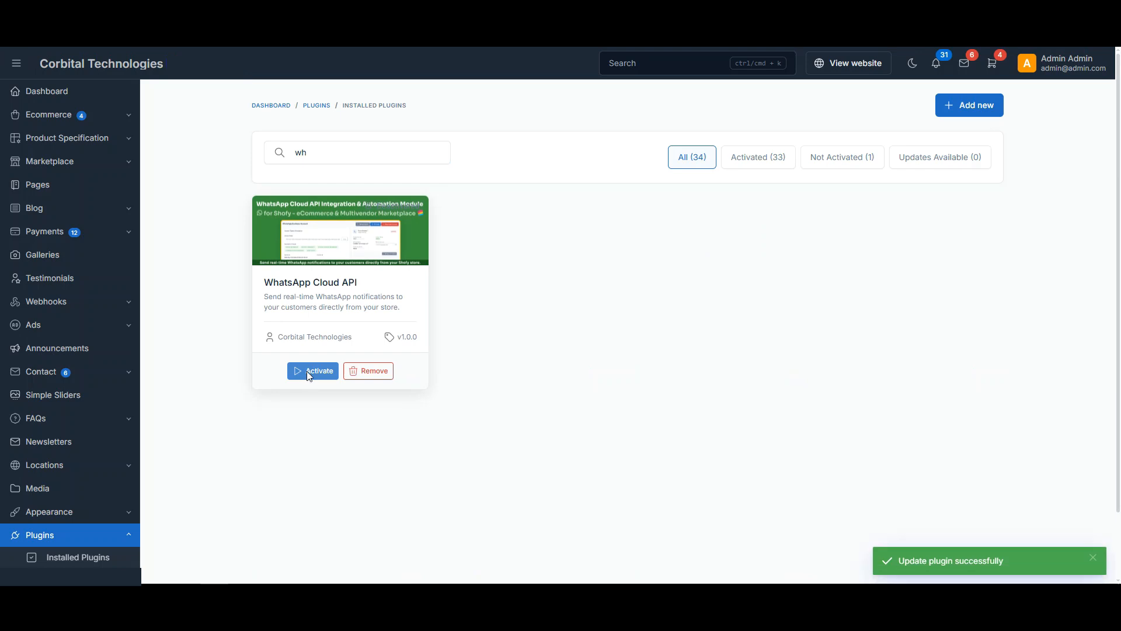
{"action": "left_click", "coordinate": [127, 537]}
{"action": "scroll", "coordinate": [93, 469], "scroll_direction": "down", "scroll_amount": 1}
{"action": "scroll", "coordinate": [92, 467], "scroll_direction": "down", "scroll_amount": 3}
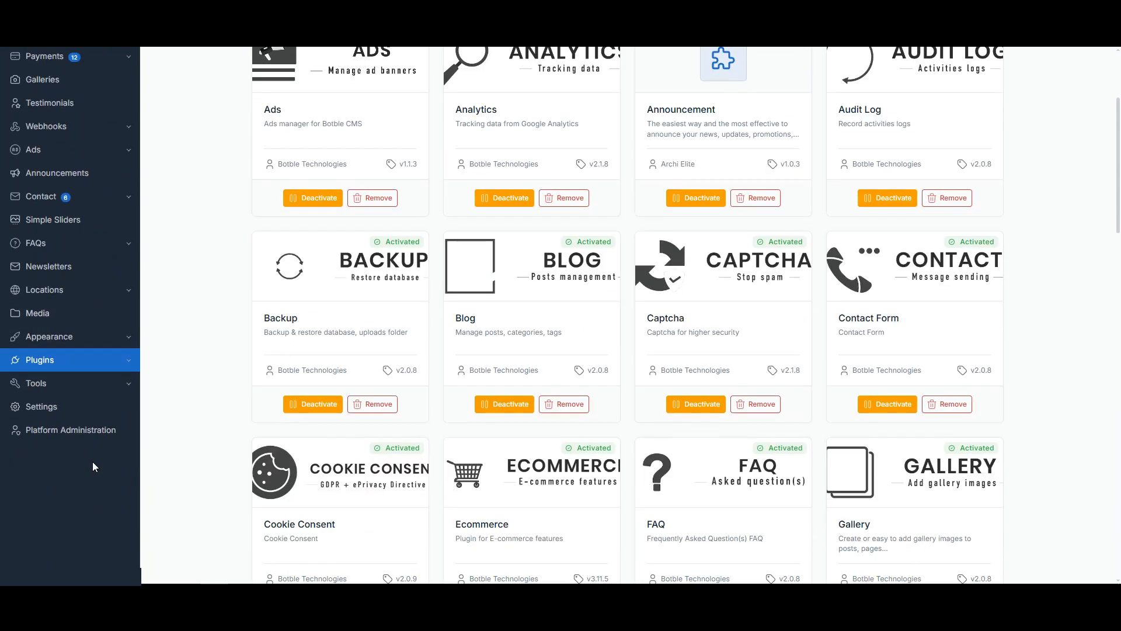
Activate the WhatsApp Cloud API licence with the Envato username and purchase code
{"action": "left_click", "coordinate": [41, 407]}
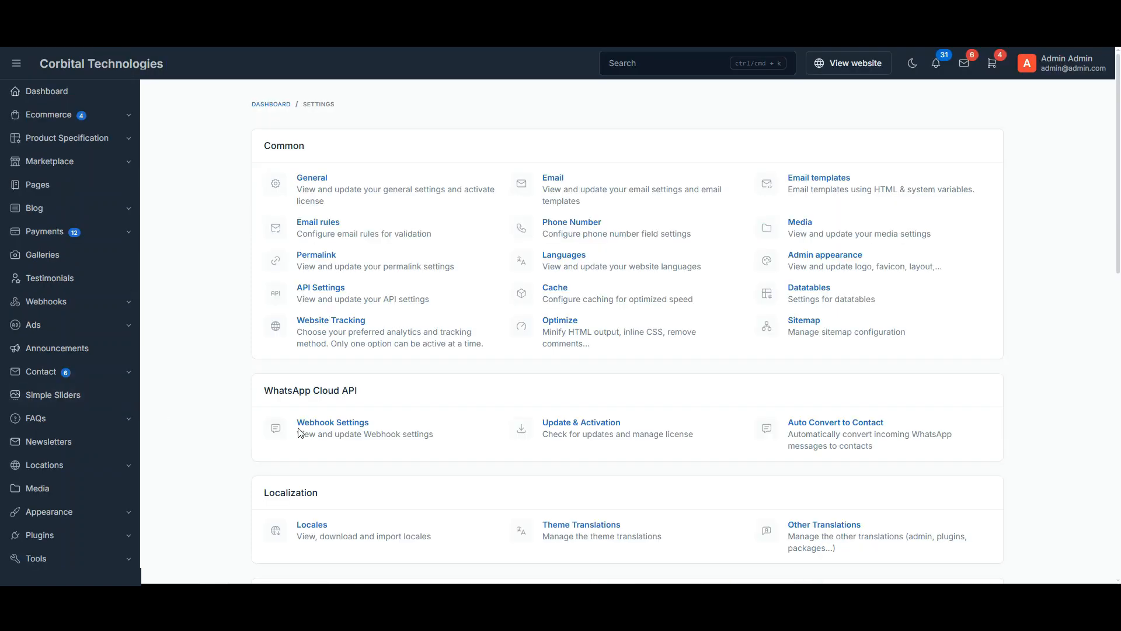
{"action": "left_click", "coordinate": [580, 428]}
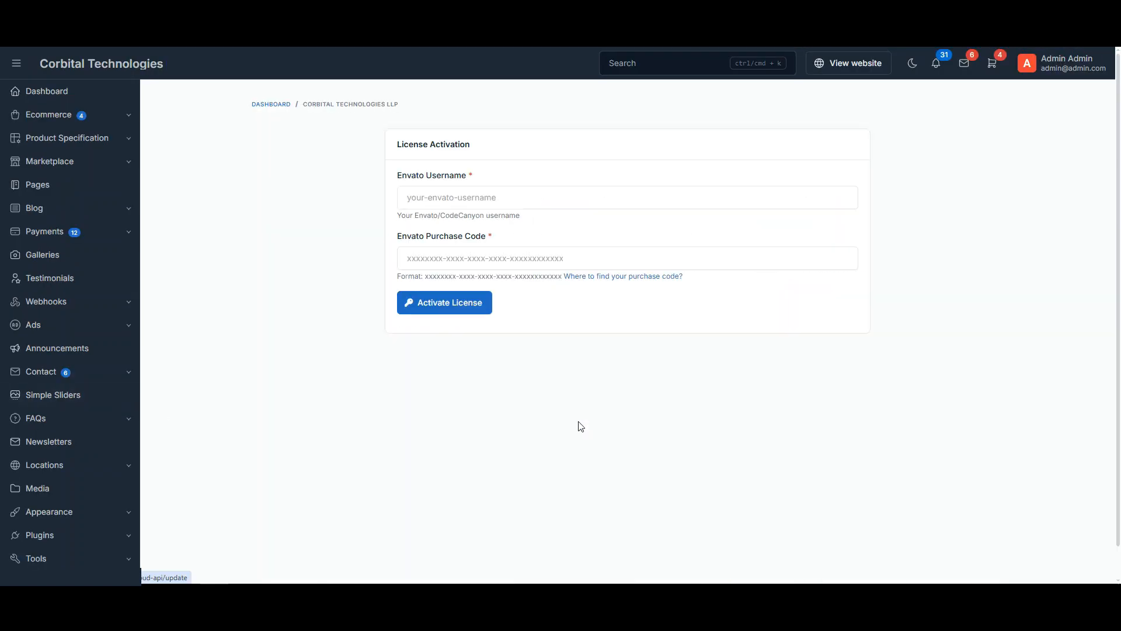
{"action": "left_click", "coordinate": [518, 208]}
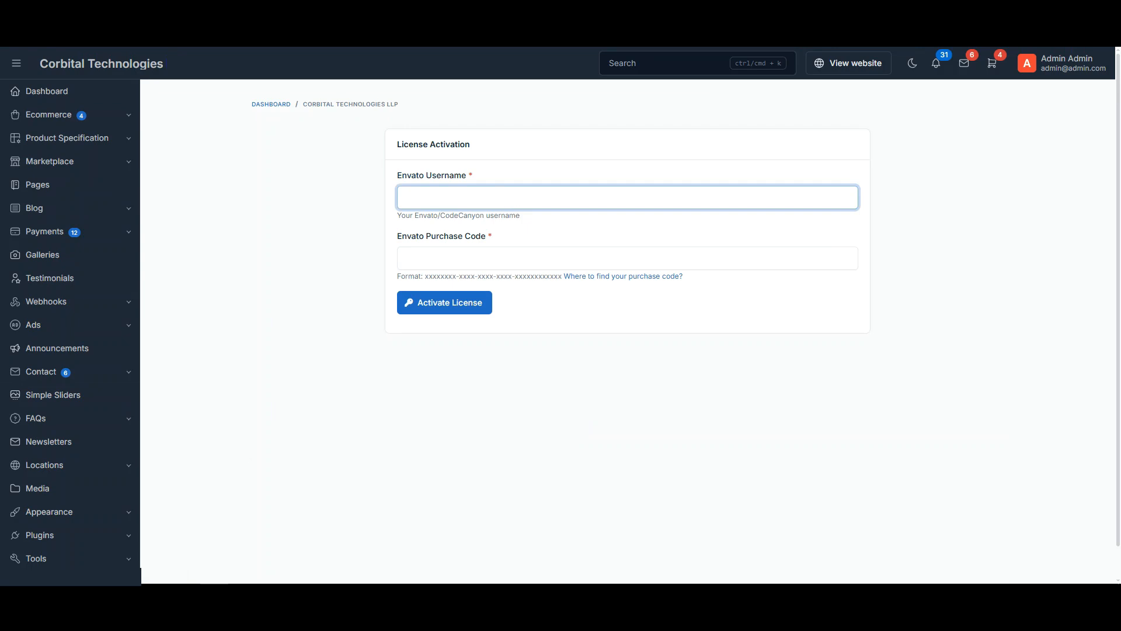
{"action": "left_click", "coordinate": [518, 258]}
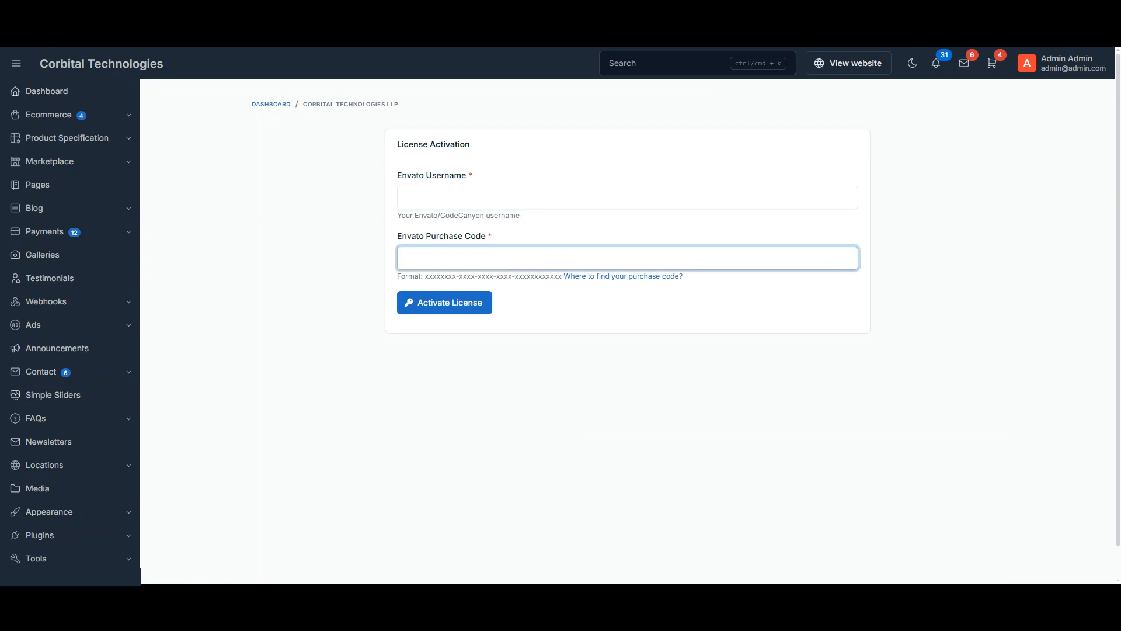
{"action": "left_click", "coordinate": [448, 313]}
{"action": "left_click", "coordinate": [449, 314]}
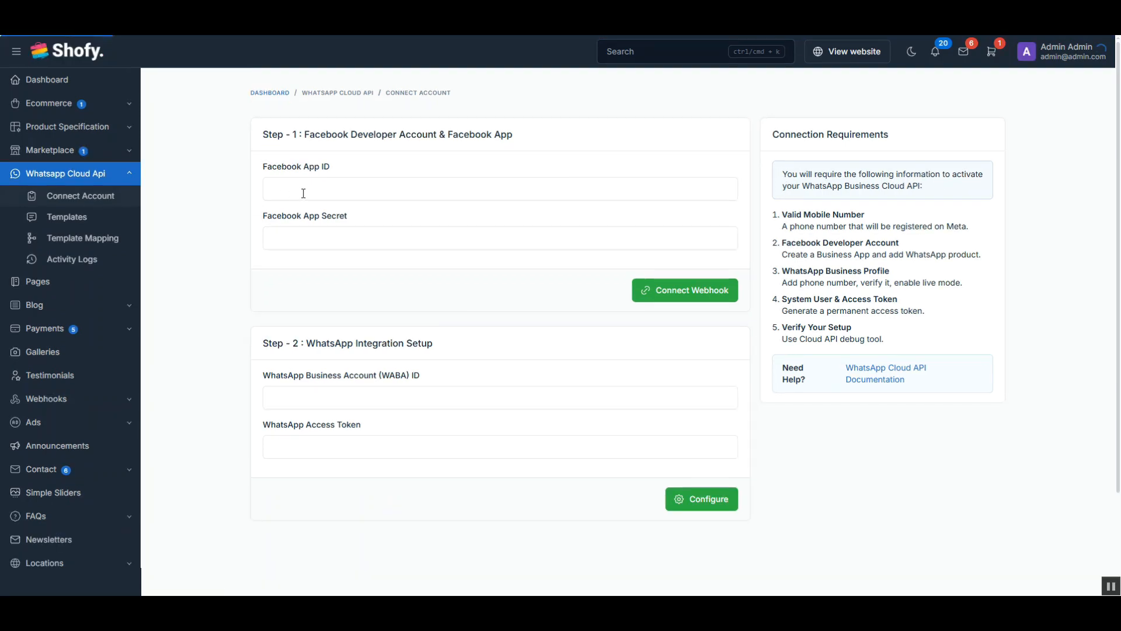
Enter the Facebook app credentials, including the pasted App Secret, and connect the webhook
{"action": "left_click", "coordinate": [305, 190]}
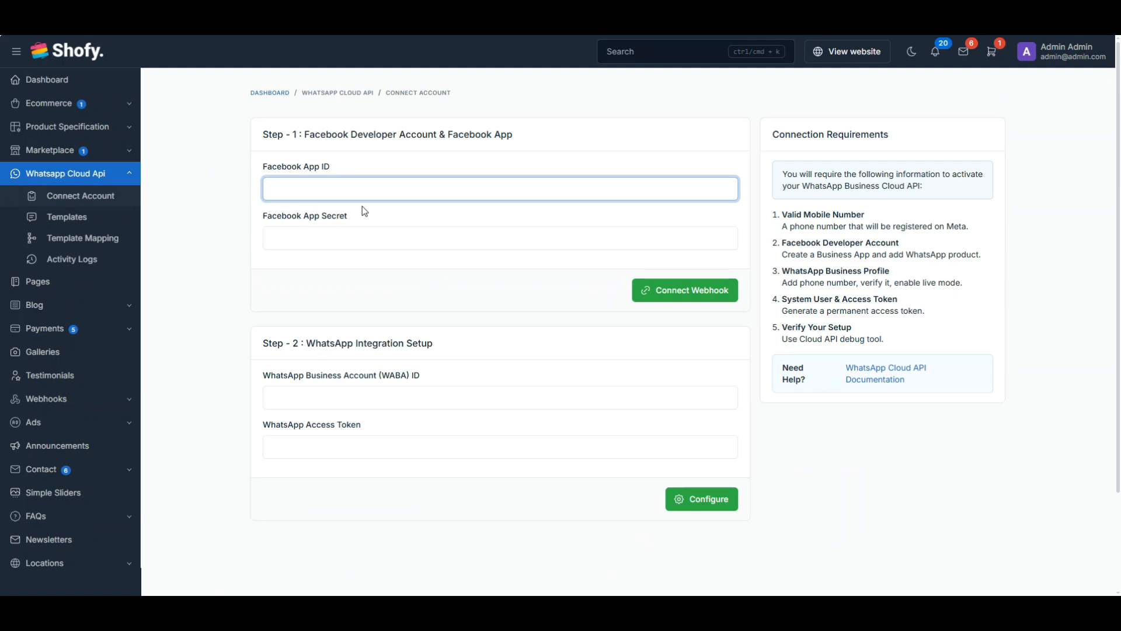
{"action": "left_click", "coordinate": [361, 231]}
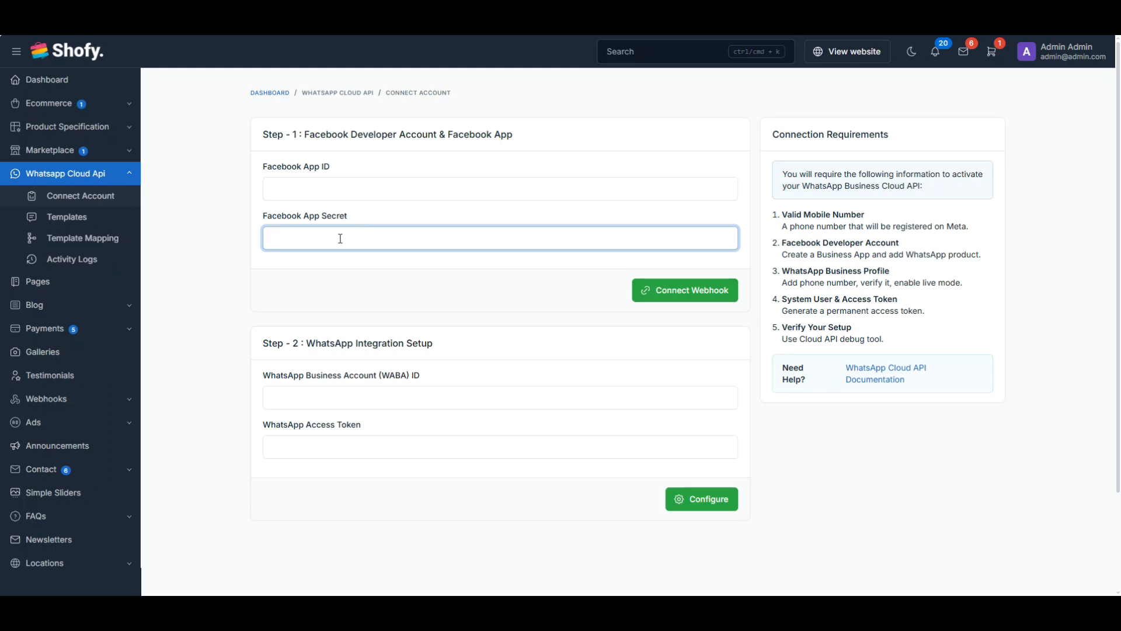
{"action": "key", "text": "ctrl+v"}
{"action": "left_click", "coordinate": [649, 295]}
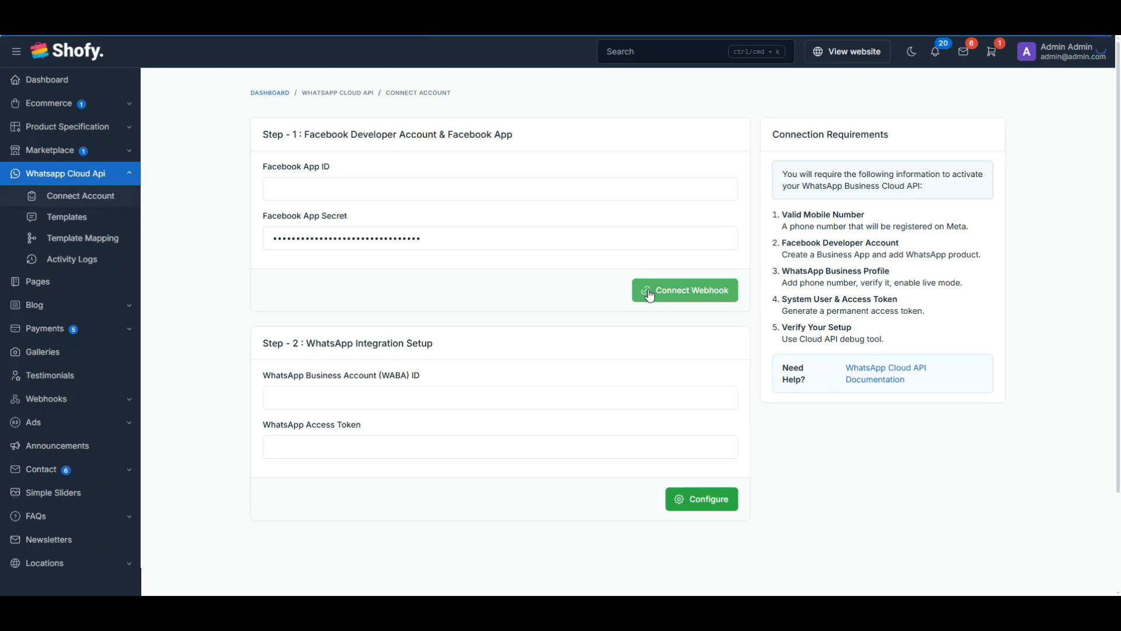
Enter the WhatsApp Business Account ID and pasted access token, then save the configuration
{"action": "left_click", "coordinate": [373, 396]}
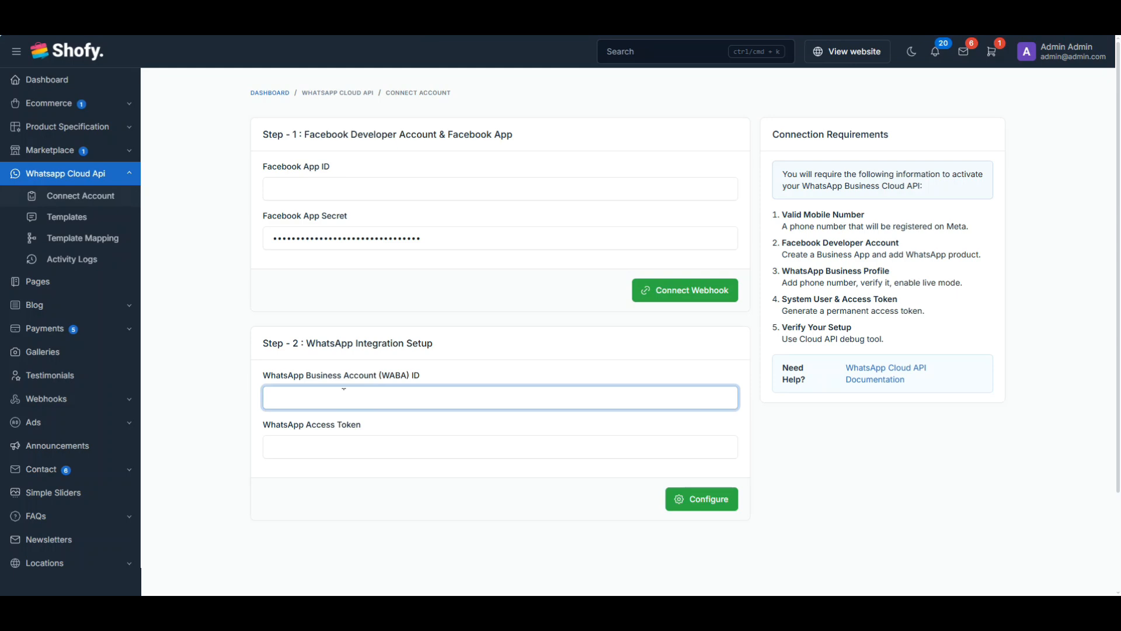
{"action": "key", "text": "Tab"}
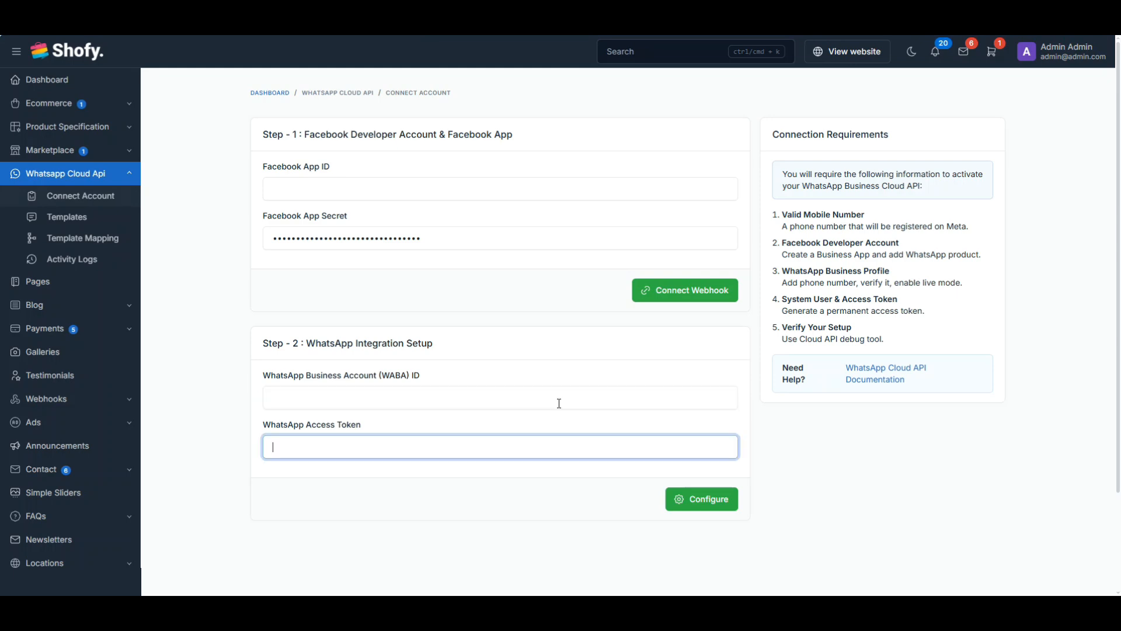
{"action": "key", "text": "ctrl+v"}
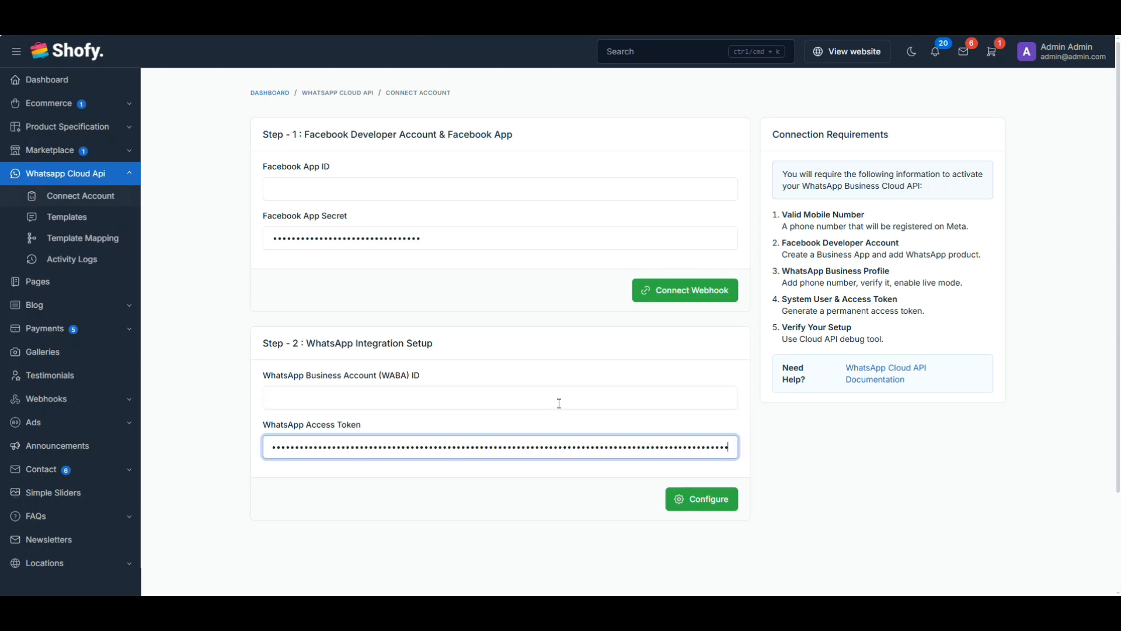
{"action": "left_click", "coordinate": [689, 506]}
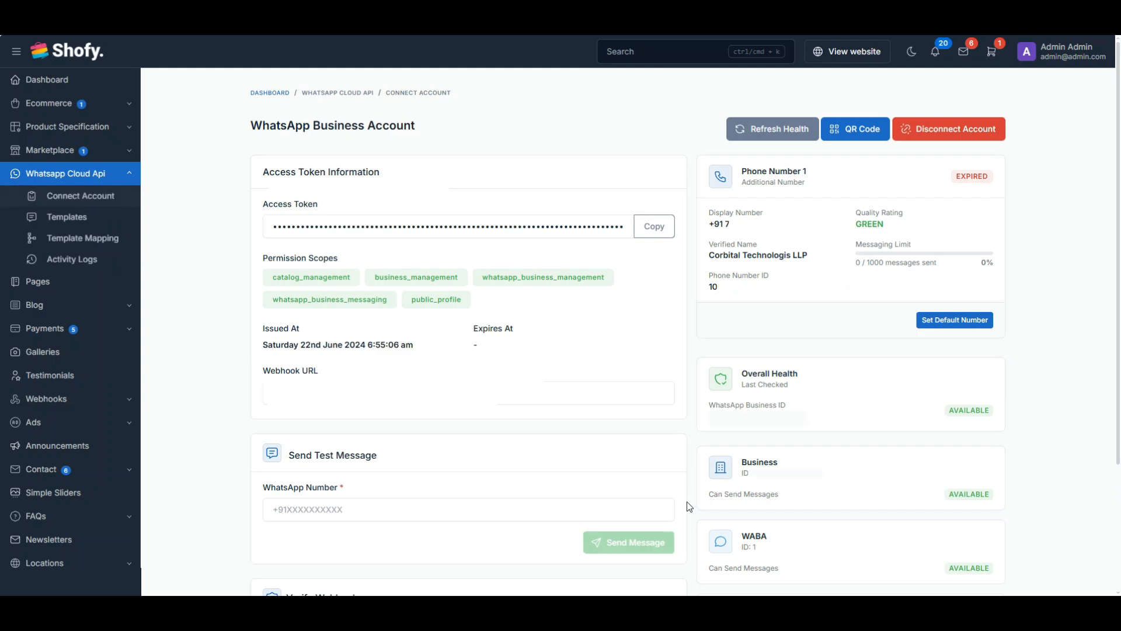
Set Phone Number 1 as the default number of the WhatsApp Business Account
{"action": "left_click", "coordinate": [924, 324]}
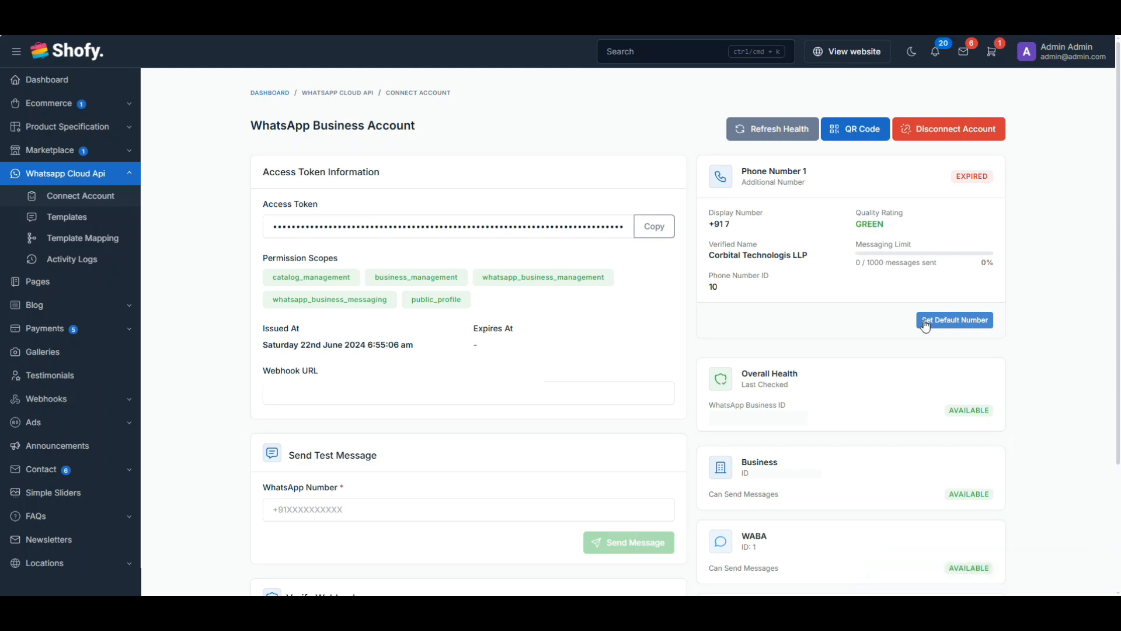
{"action": "left_click", "coordinate": [925, 324]}
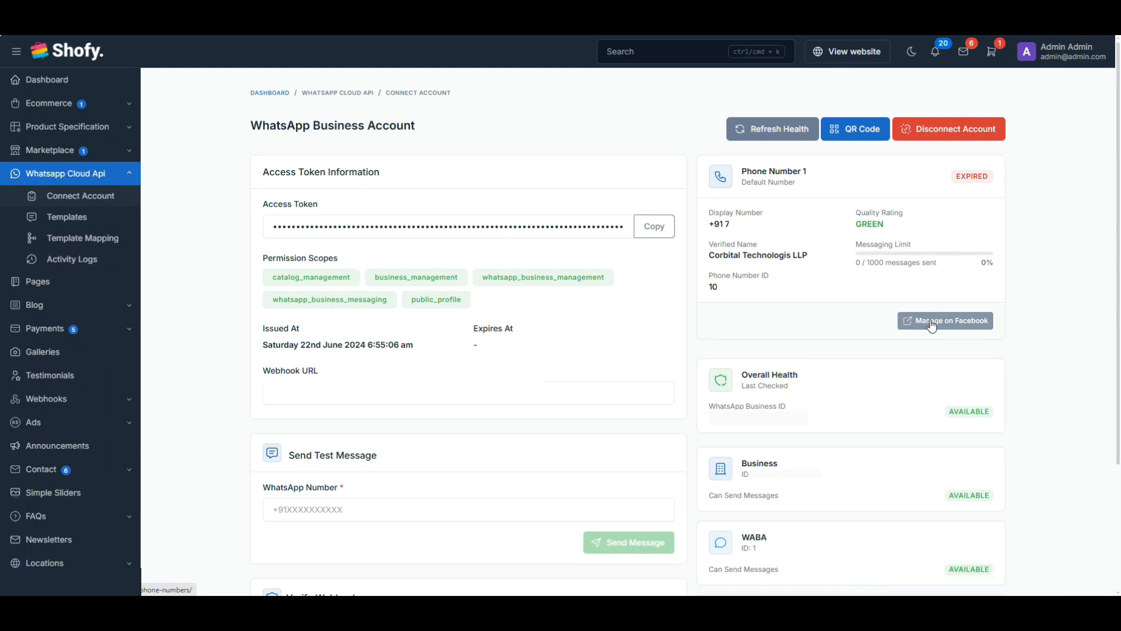
{"action": "left_click", "coordinate": [76, 219]}
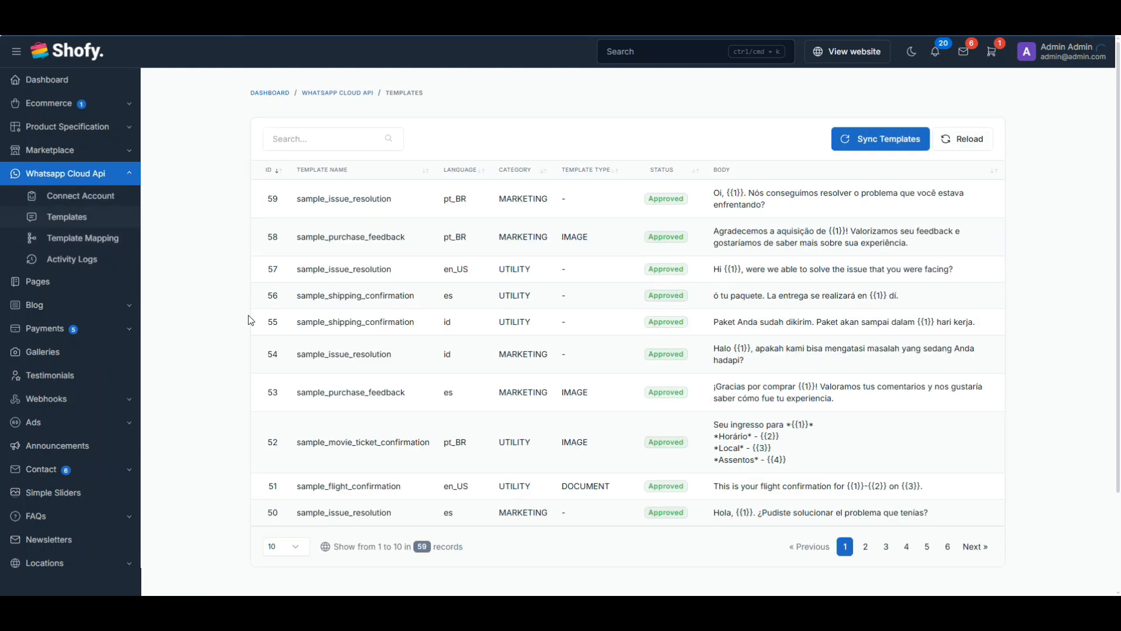
Sync templates from the WhatsApp account and go to the empty Template Mapping list
{"action": "left_click", "coordinate": [886, 149]}
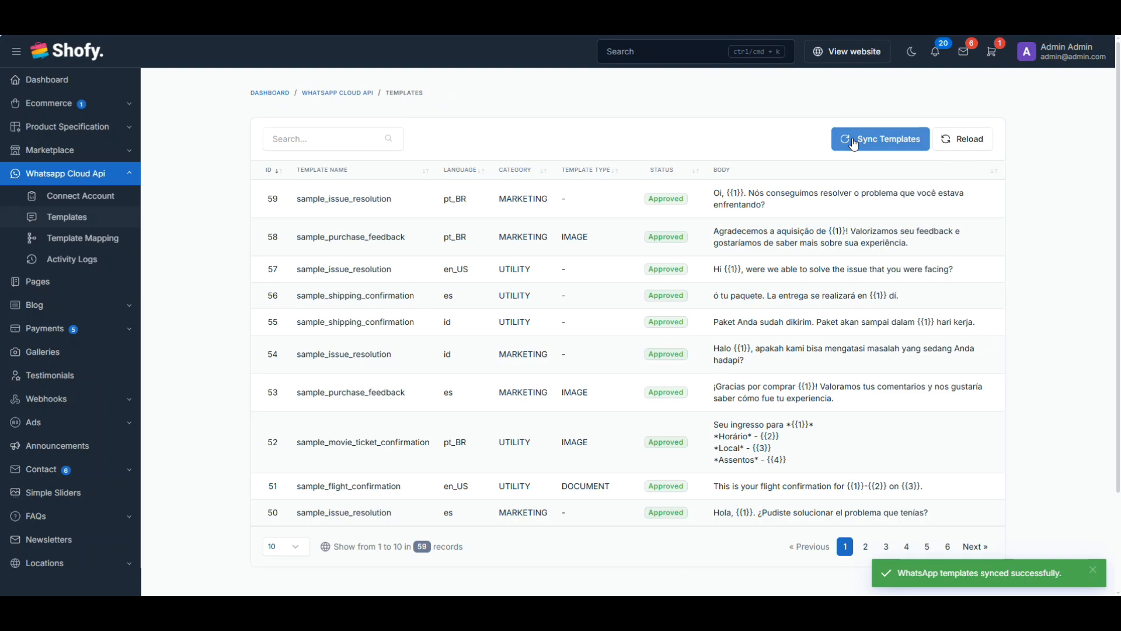
{"action": "left_click", "coordinate": [92, 240]}
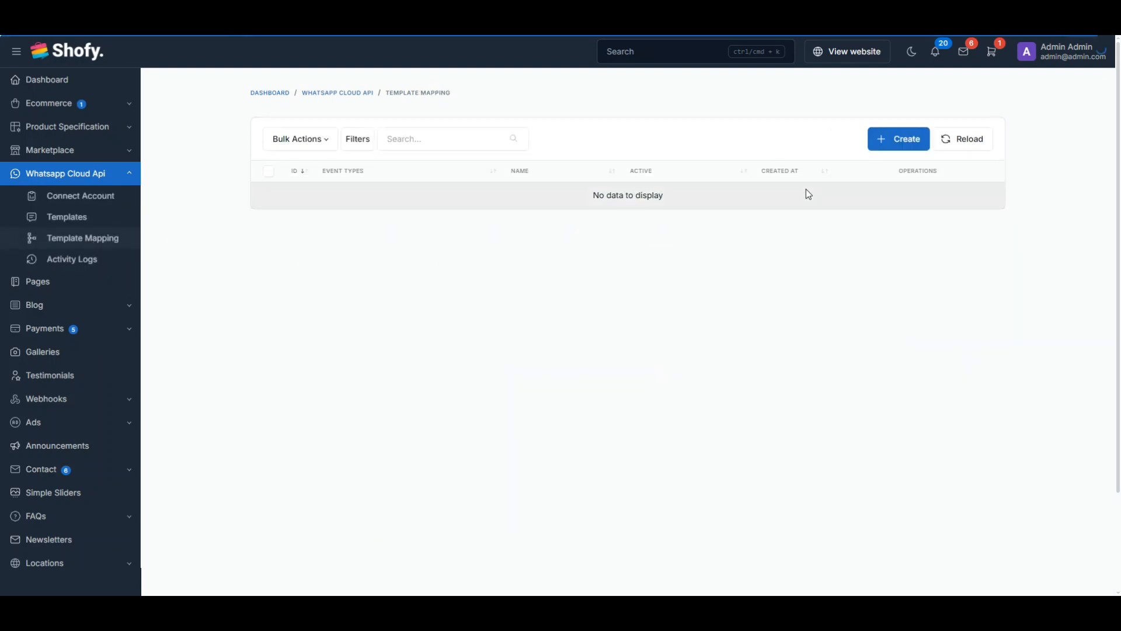
Start a new template mapping named 'Customer Whatsapp Notifications'
{"action": "left_click", "coordinate": [887, 145]}
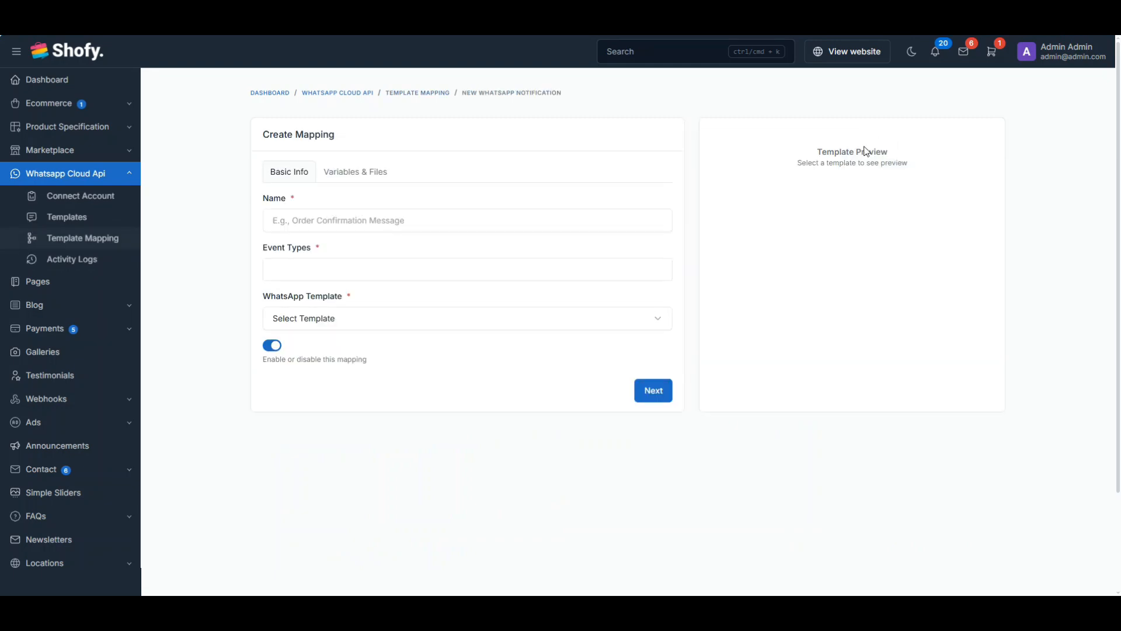
{"action": "left_click", "coordinate": [337, 223]}
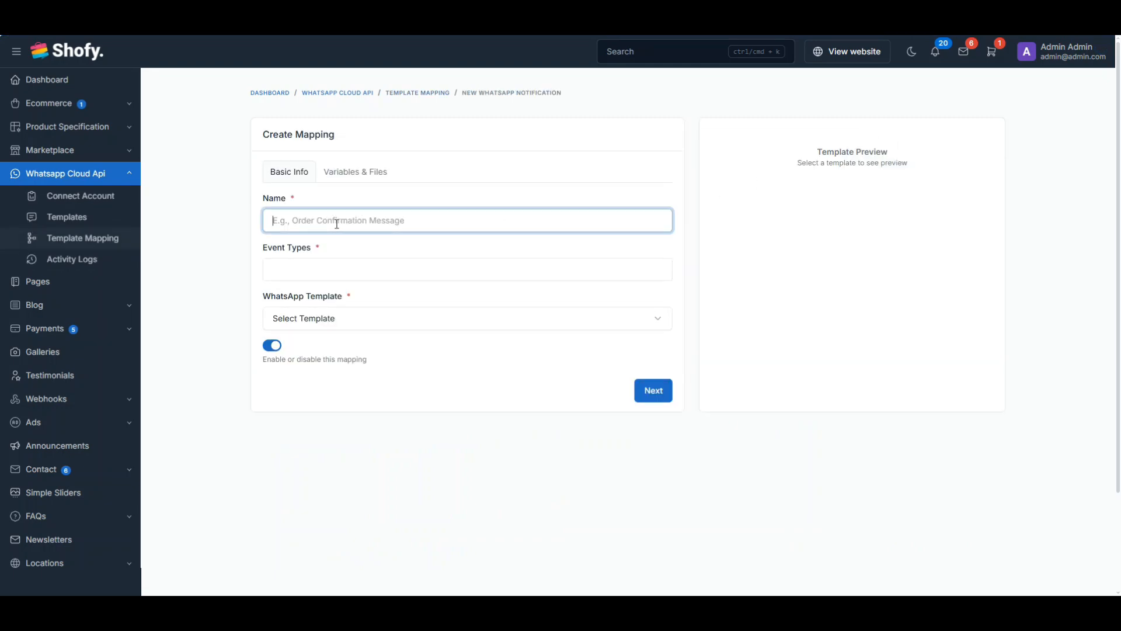
{"action": "type", "text": "Customer "}
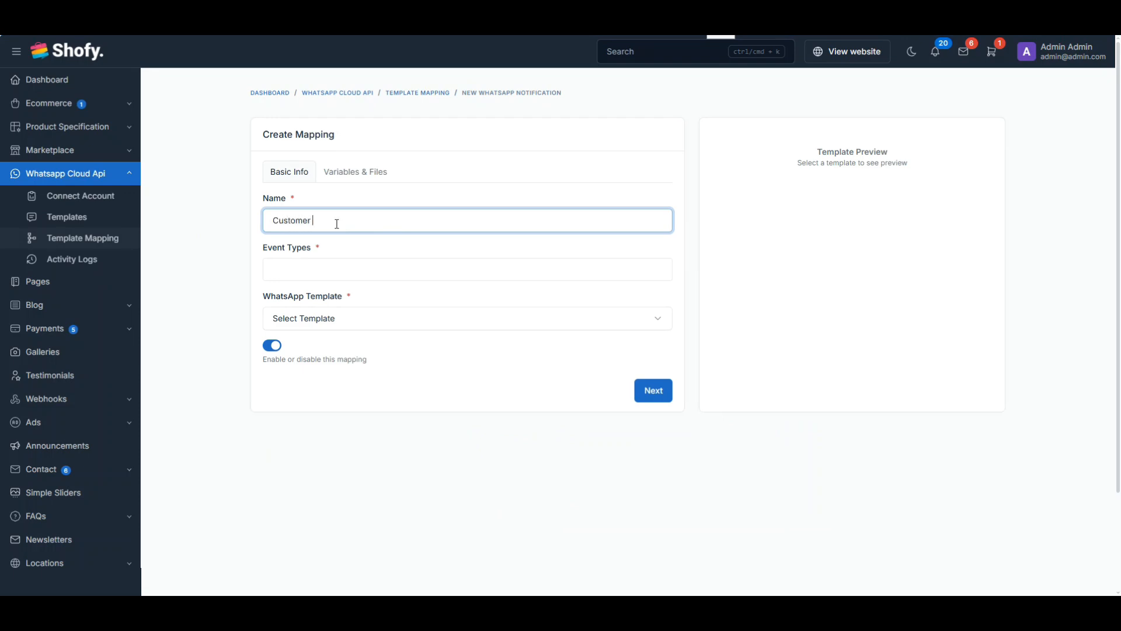
{"action": "type", "text": "Whatsapp Notifications"}
Choose Customer Created, Customer Updated and Customer Deleted as the mapping's event types
{"action": "left_click", "coordinate": [312, 270]}
{"action": "scroll", "coordinate": [345, 318], "scroll_direction": "down", "scroll_amount": 3}
{"action": "scroll", "coordinate": [347, 318], "scroll_direction": "down", "scroll_amount": 1}
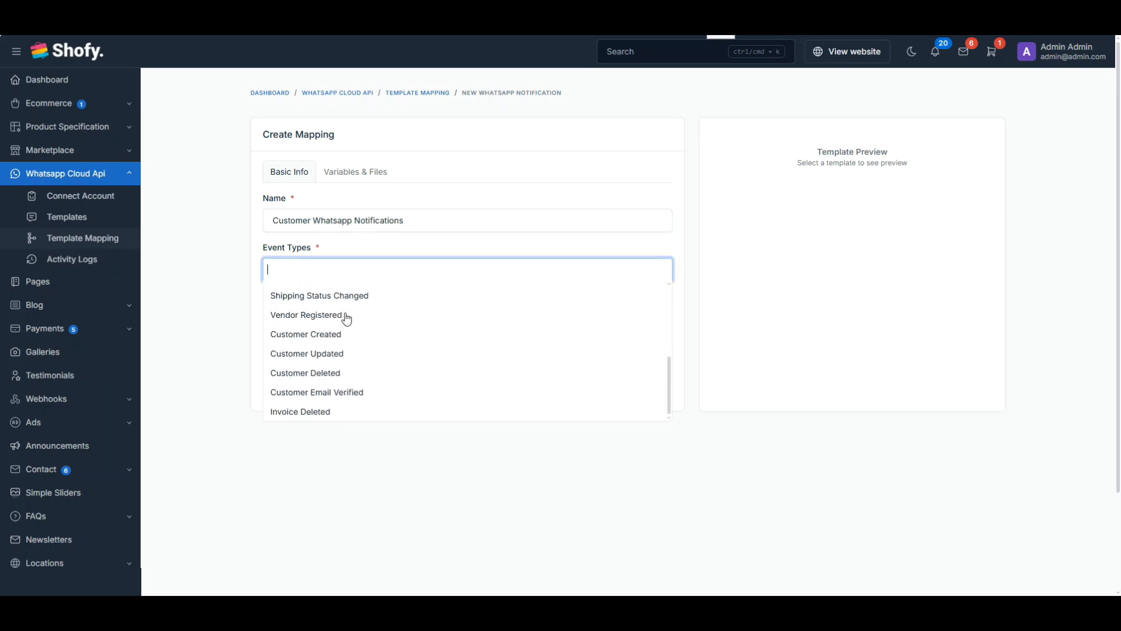
{"action": "left_click", "coordinate": [327, 342]}
{"action": "left_click", "coordinate": [376, 281]}
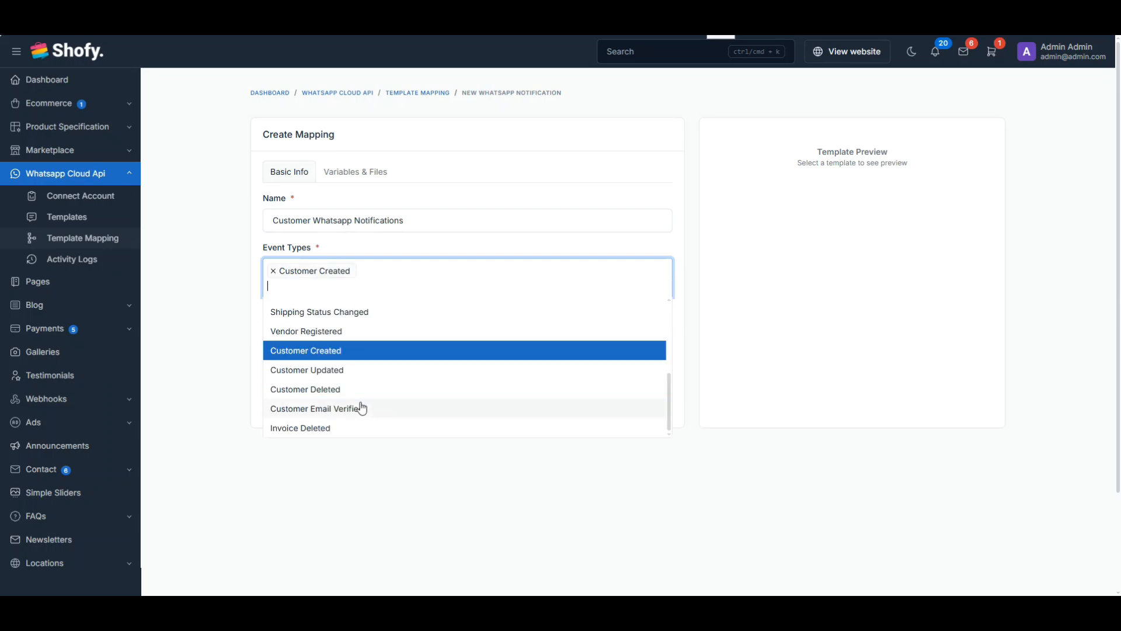
{"action": "left_click", "coordinate": [357, 371]}
{"action": "left_click", "coordinate": [364, 287]}
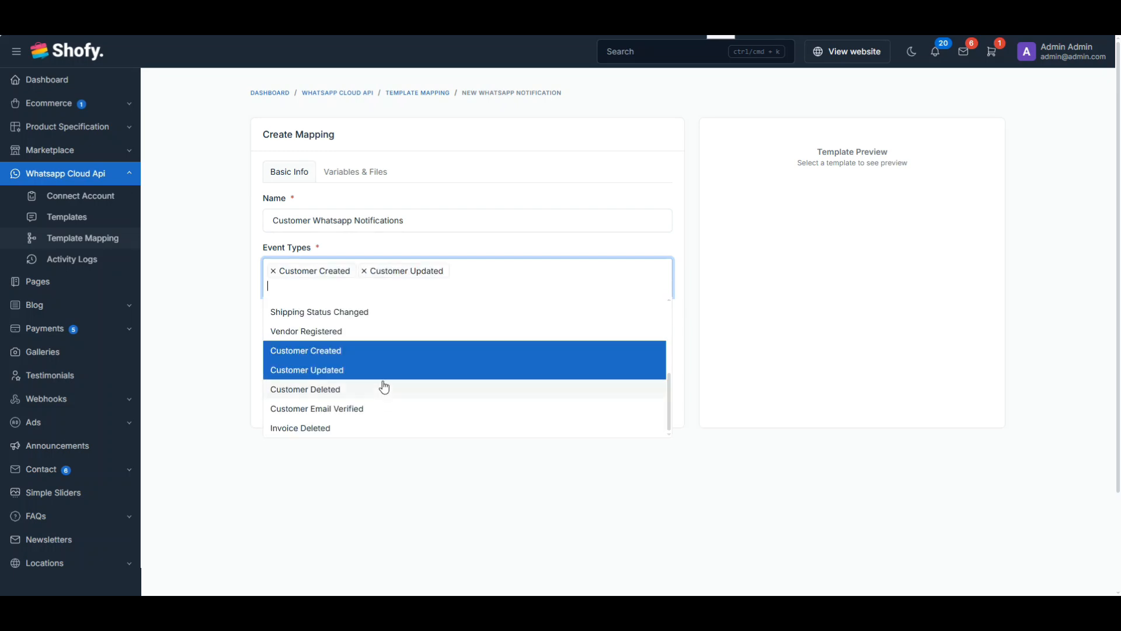
{"action": "left_click", "coordinate": [342, 389]}
Pick broadcast_to_all as the WhatsApp template and continue to variables
{"action": "left_click", "coordinate": [333, 340]}
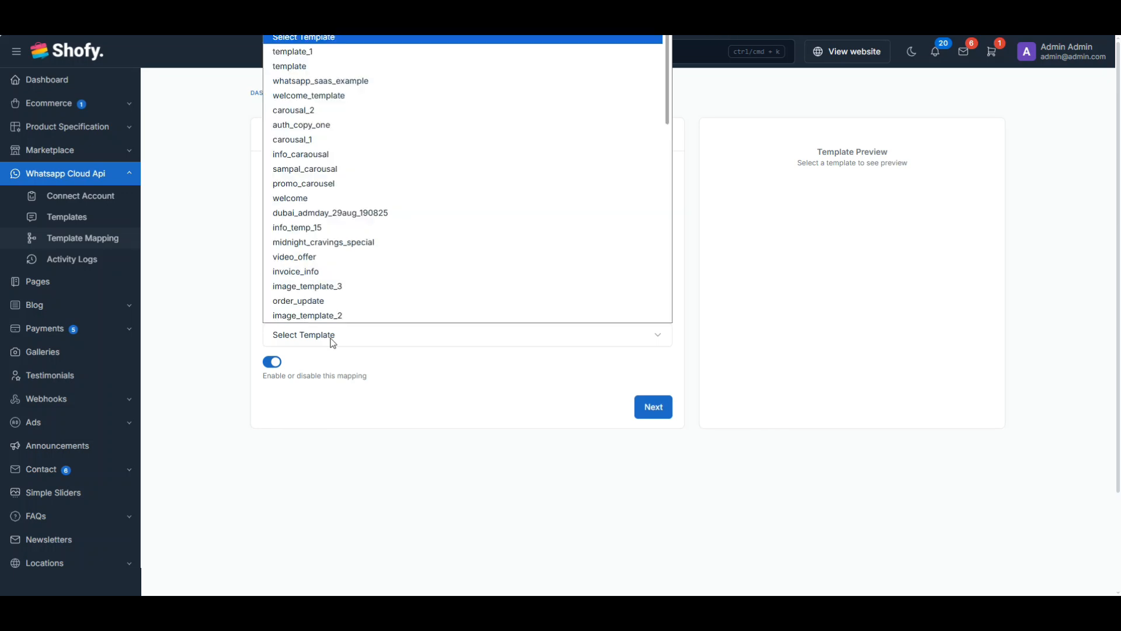
{"action": "key", "text": "b"}
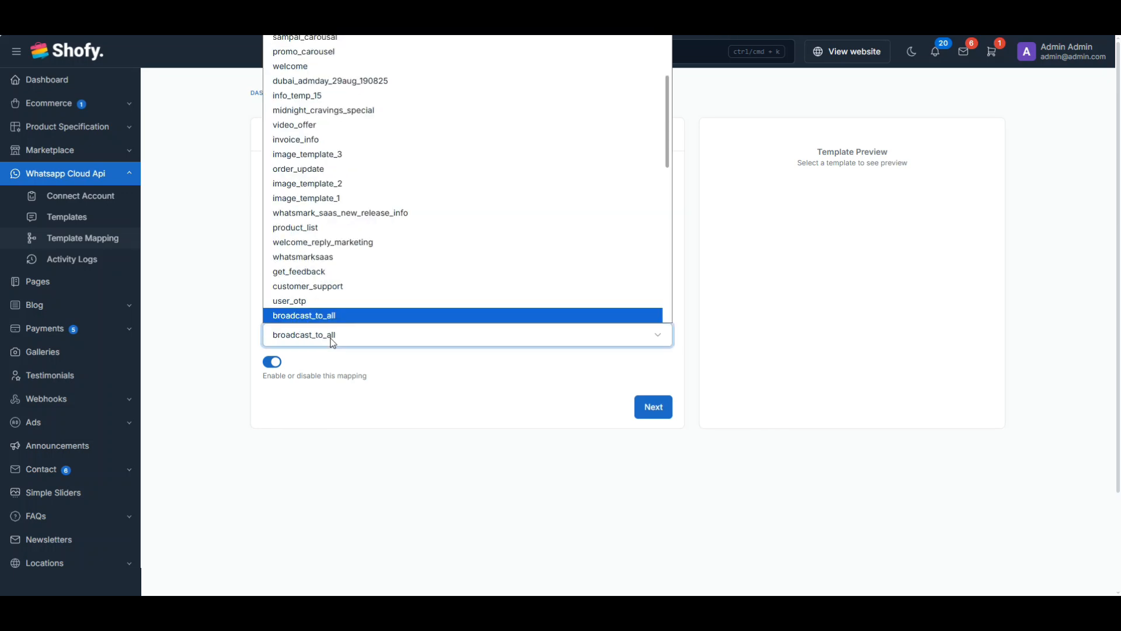
{"action": "left_click", "coordinate": [326, 319]}
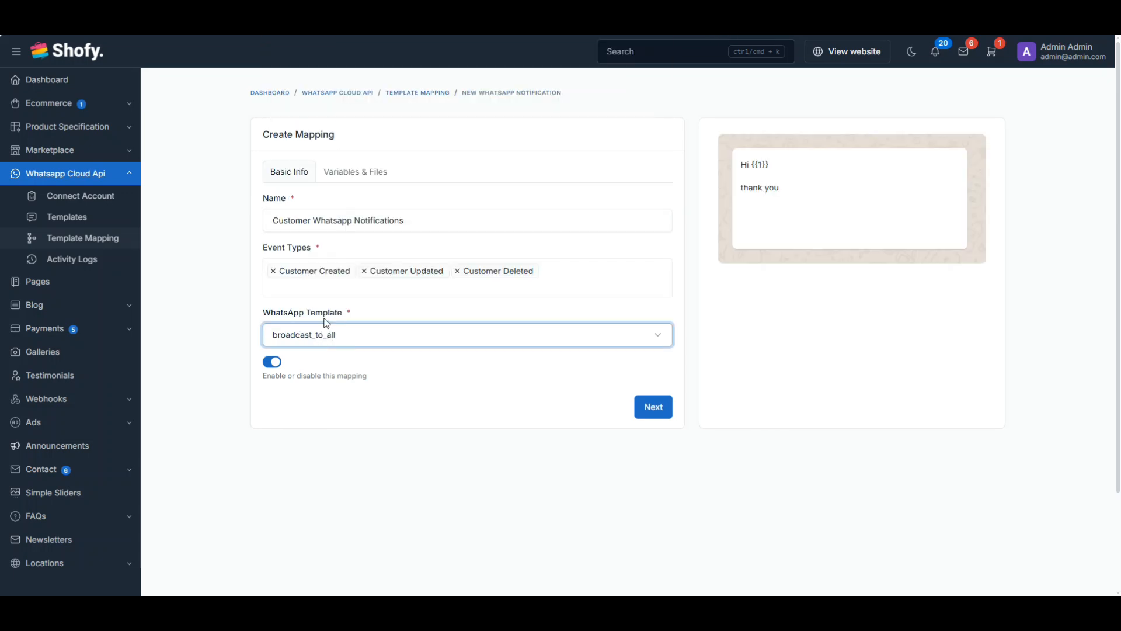
{"action": "left_click", "coordinate": [644, 410]}
Bind variable {{1}} to Customer Name and save the Customer Whatsapp Notifications mapping
{"action": "left_click", "coordinate": [337, 220]}
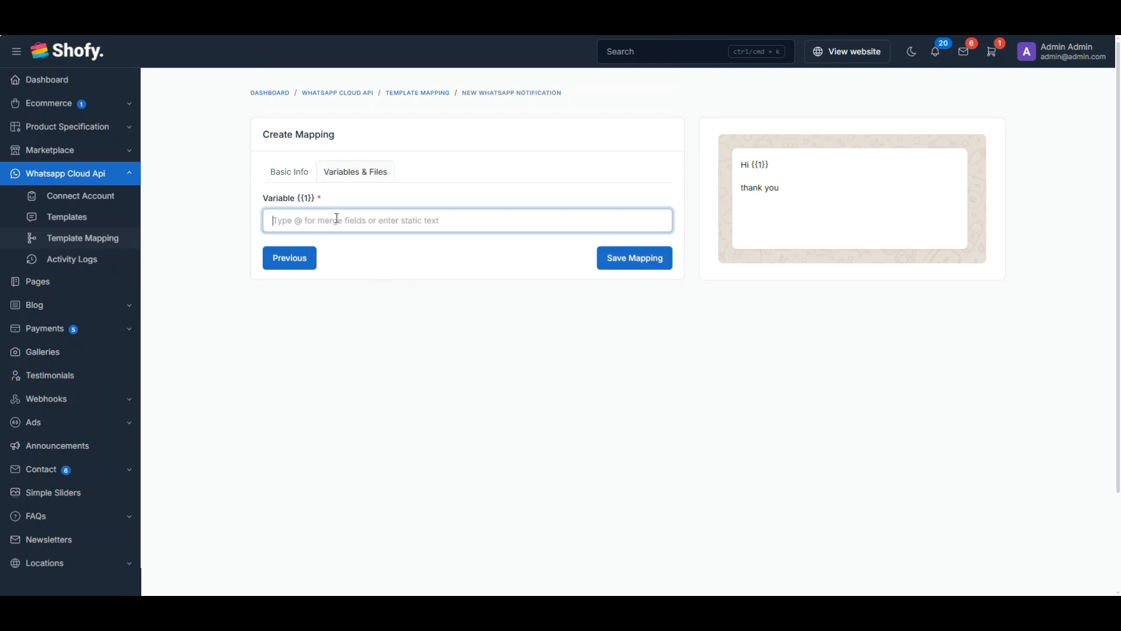
{"action": "type", "text": "@"}
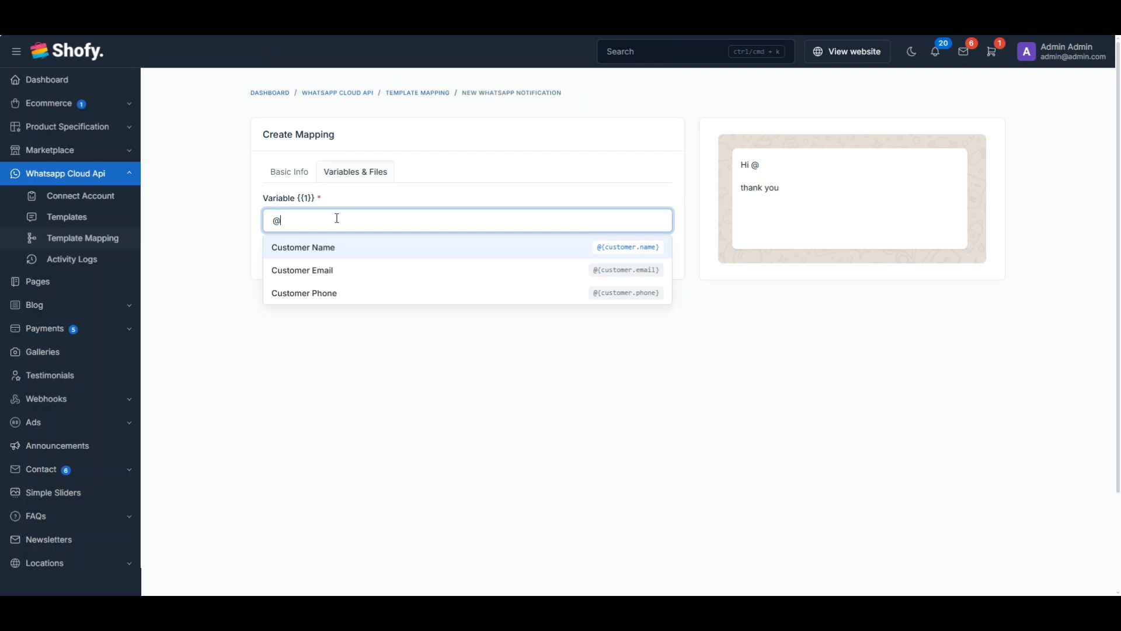
{"action": "left_click", "coordinate": [329, 251]}
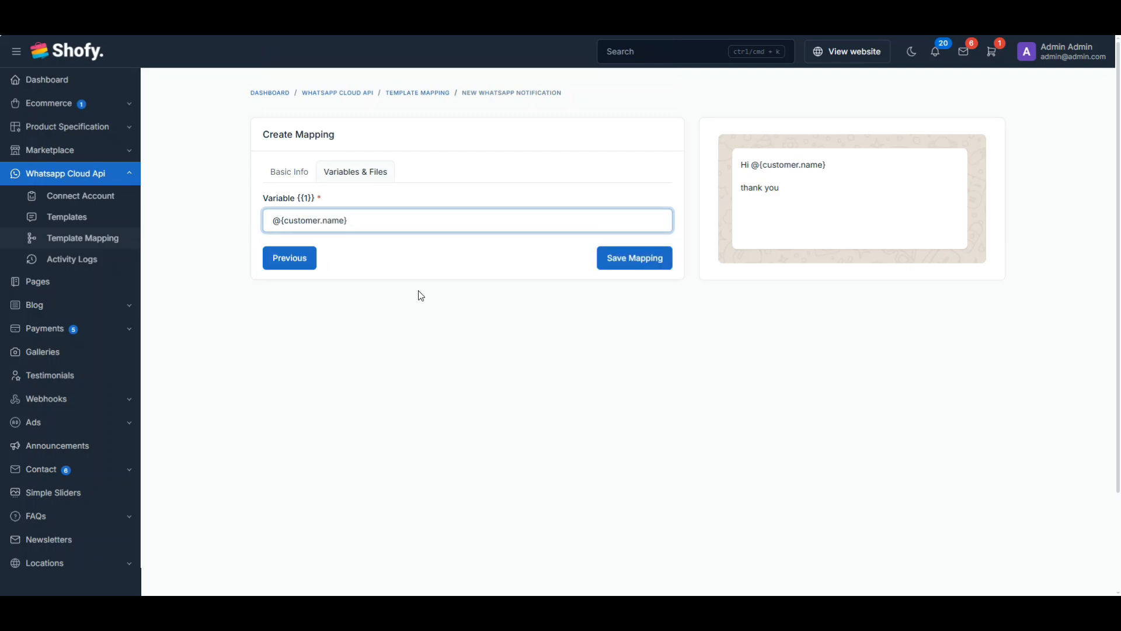
{"action": "left_click", "coordinate": [616, 269]}
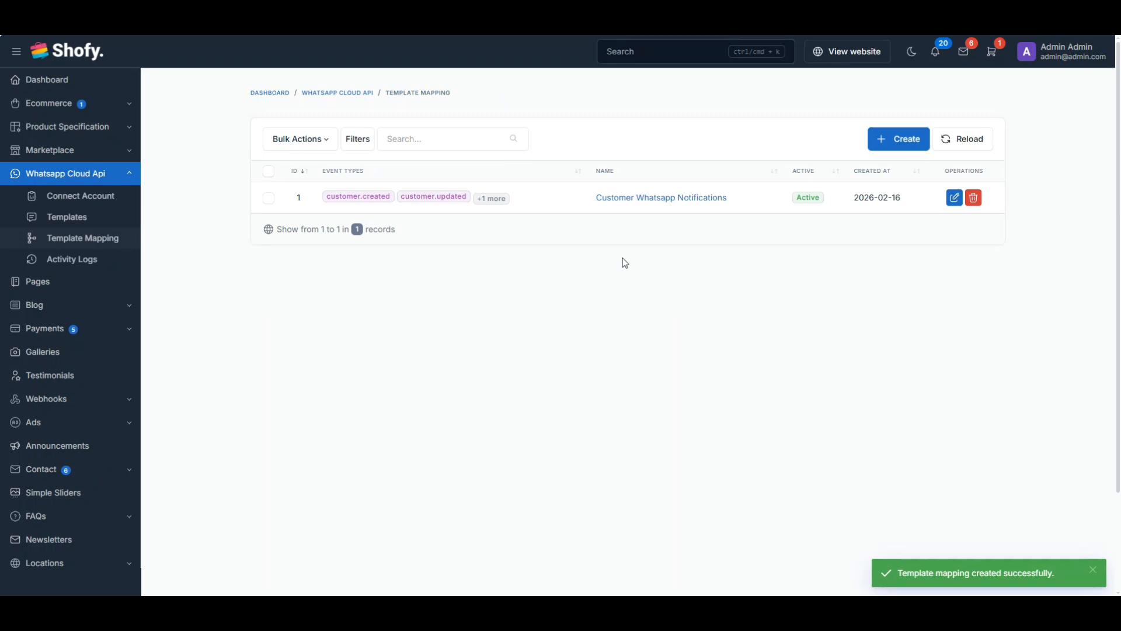
Go to Ecommerce > Customers and start creating a new customer
{"action": "left_click", "coordinate": [129, 174]}
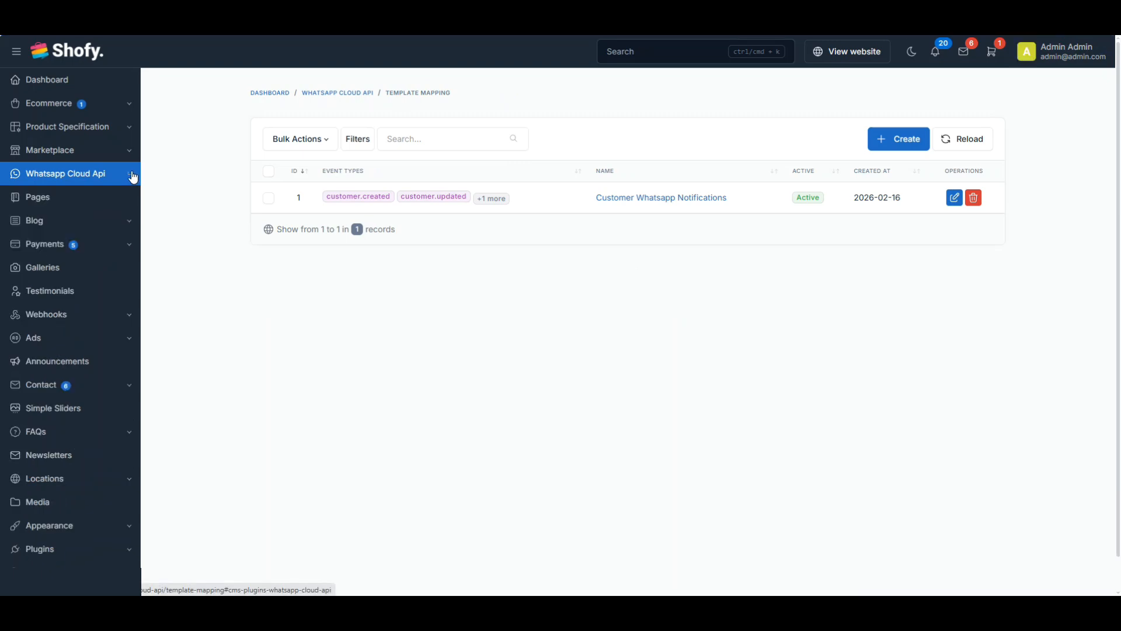
{"action": "left_click", "coordinate": [122, 111]}
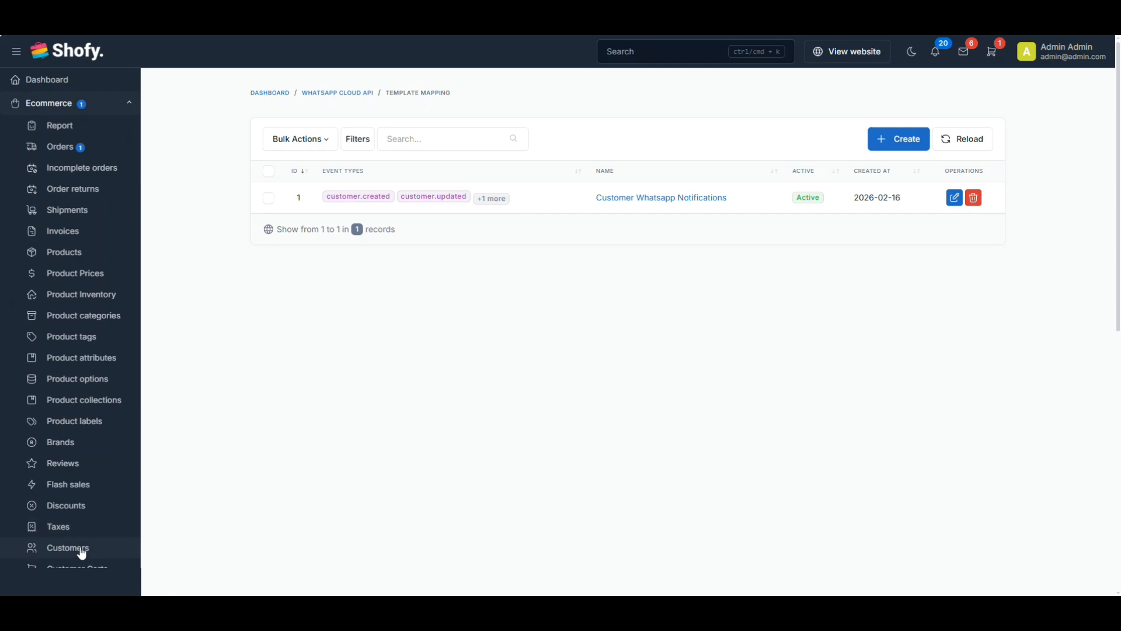
{"action": "left_click", "coordinate": [82, 550]}
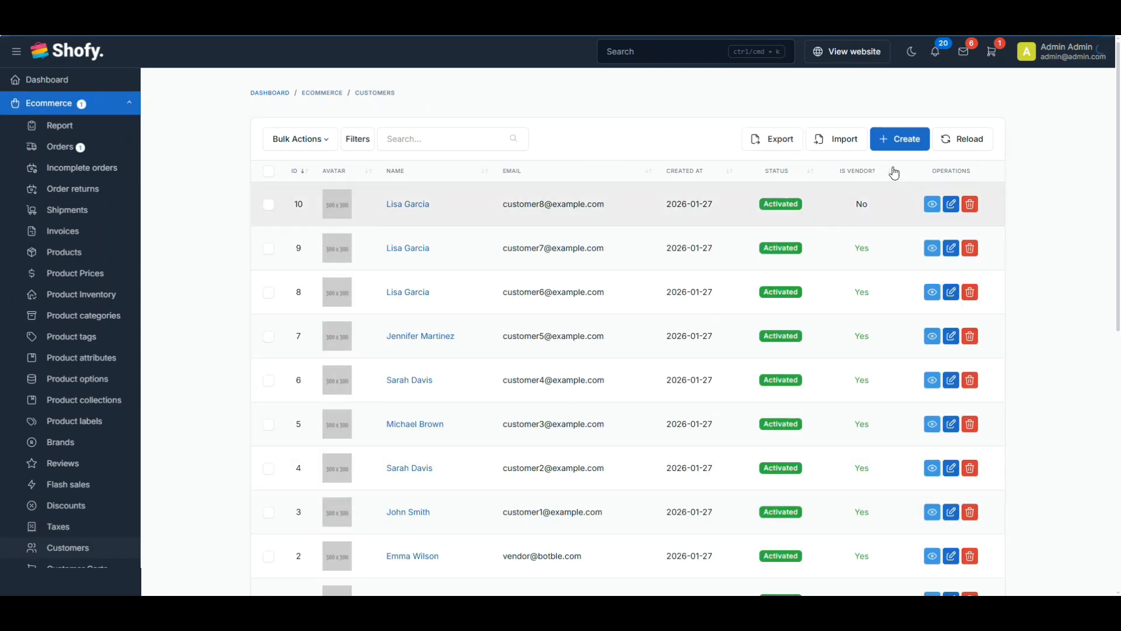
{"action": "left_click", "coordinate": [891, 145]}
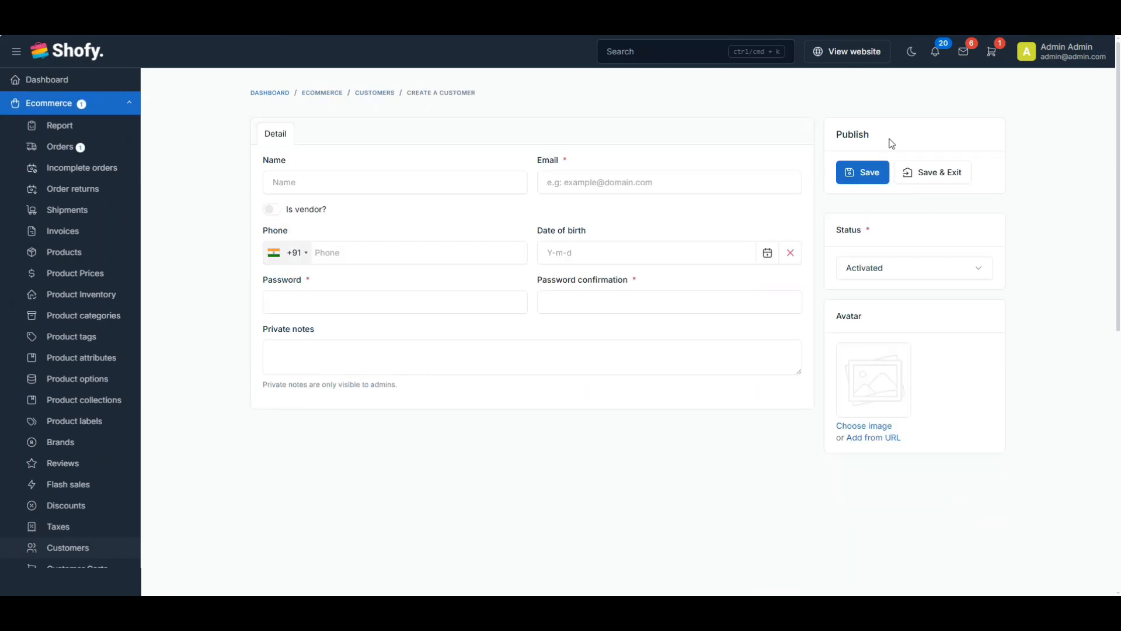
Fill in the customer's name, e-mail, phone and password with confirmation, then save
{"action": "left_click", "coordinate": [368, 179]}
{"action": "type", "text": "John"}
{"action": "key", "text": "Tab"}
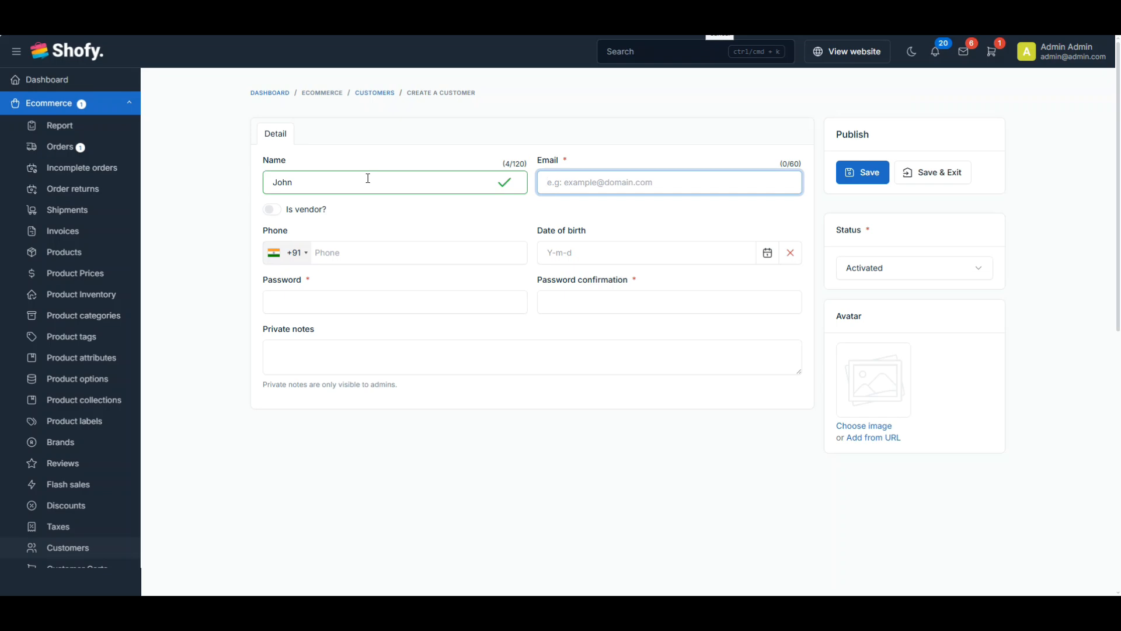
{"action": "key", "text": "Tab"}
{"action": "key", "text": "Tab"}
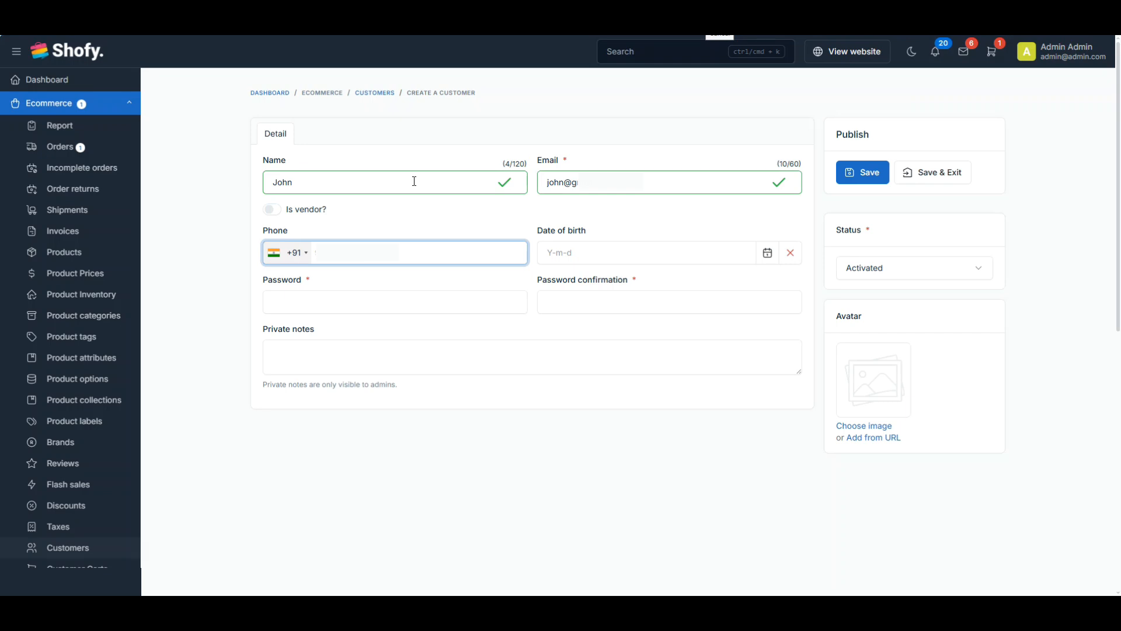
{"action": "left_click", "coordinate": [307, 303]}
{"action": "type", "text": "12345678"}
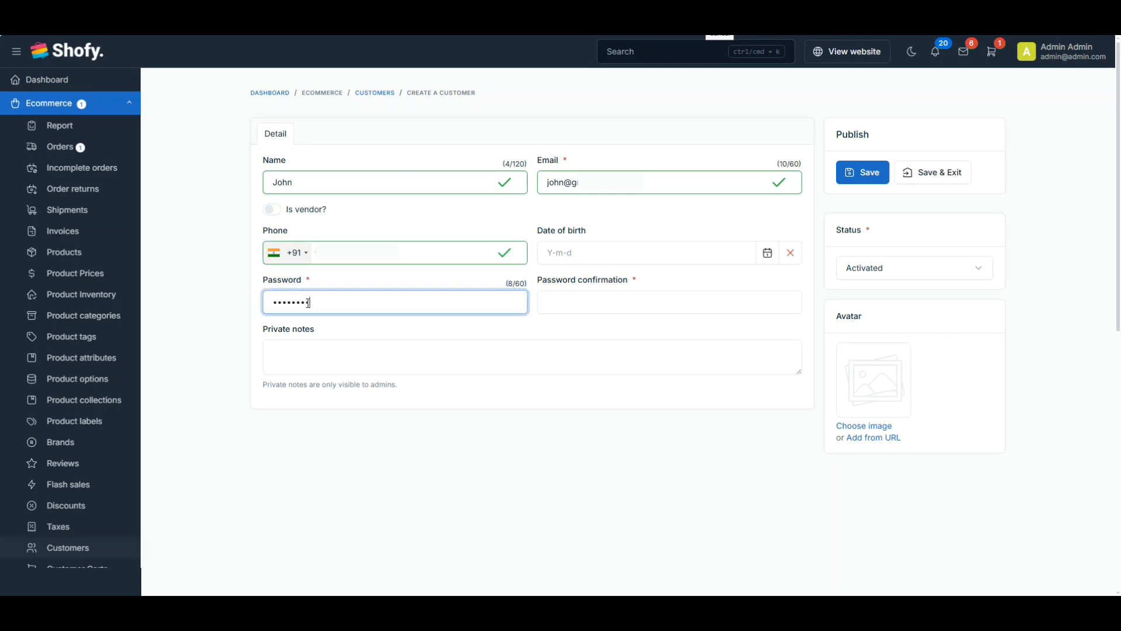
{"action": "left_click", "coordinate": [560, 303]}
{"action": "type", "text": "12345678"}
{"action": "left_click", "coordinate": [861, 174]}
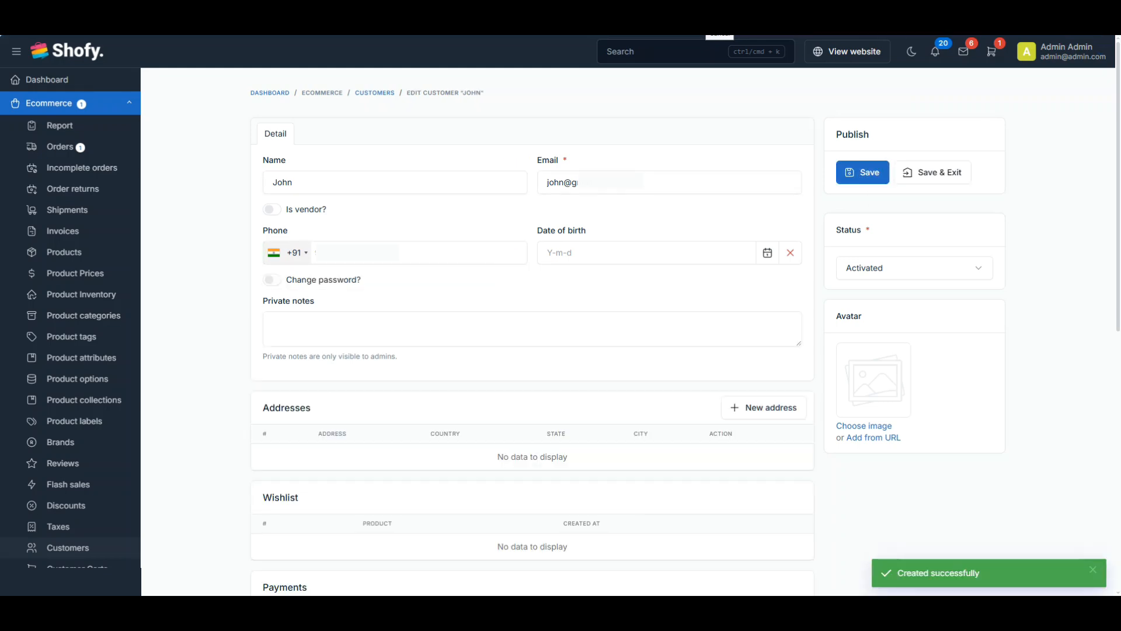
Check in WhatsApp that the greeting arrived, then return to the admin panel
{"action": "key", "text": "alt+Tab"}
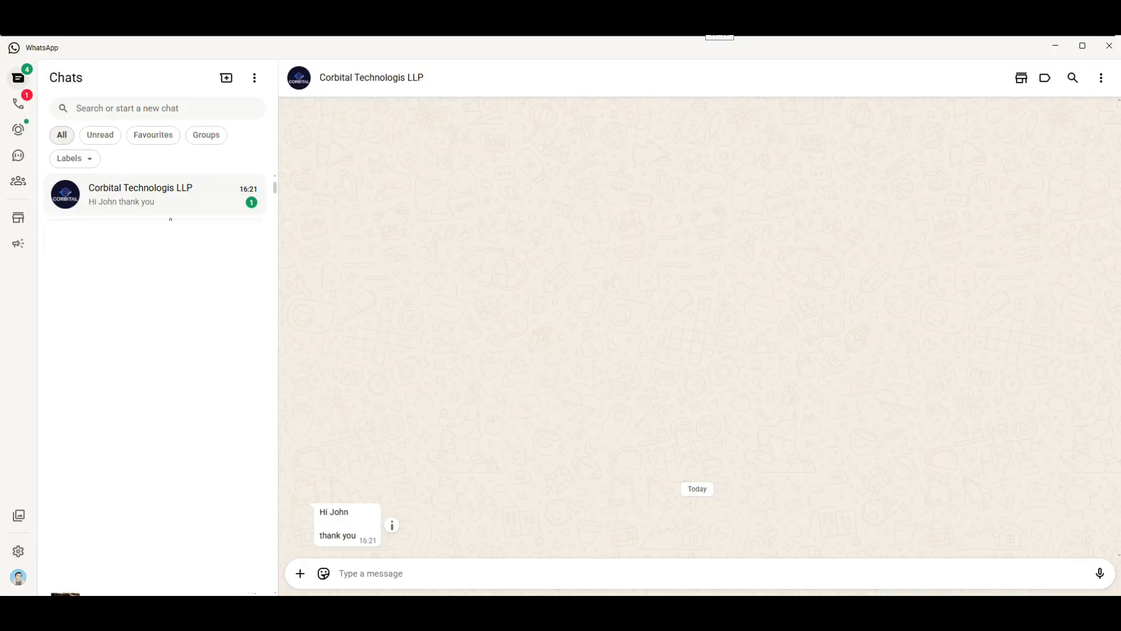
{"action": "left_click", "coordinate": [168, 204]}
{"action": "key", "text": "alt+Tab"}
Open the newest Customer.created WhatsApp activity log, showing a broadcast_to_all send with response code 200, delivery Read
{"action": "left_click", "coordinate": [128, 110]}
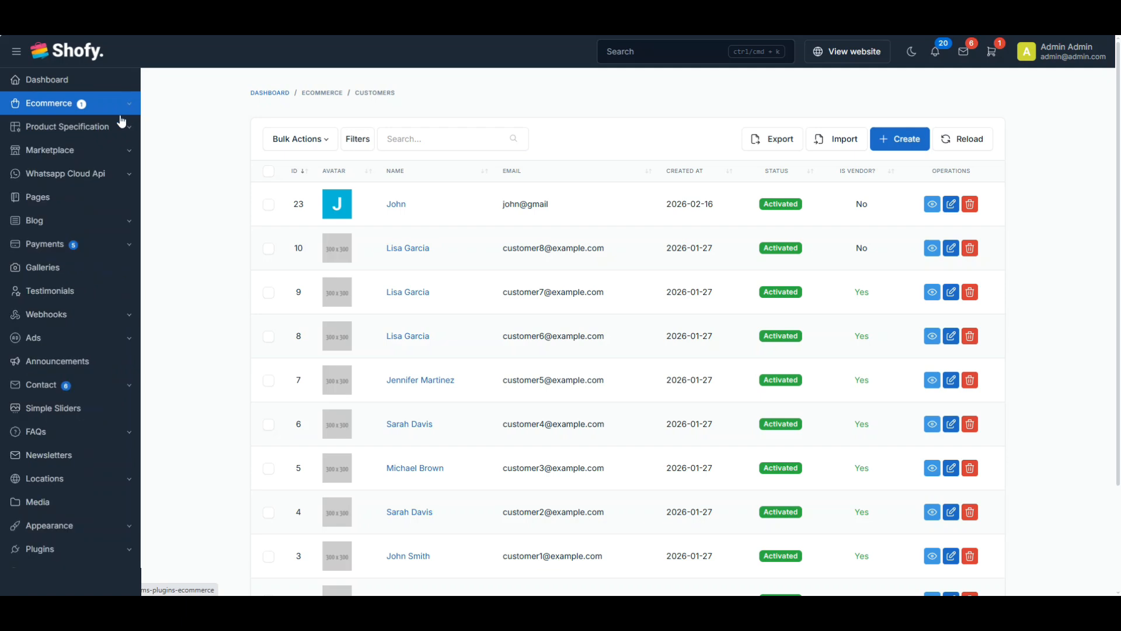
{"action": "left_click", "coordinate": [126, 175]}
{"action": "left_click", "coordinate": [85, 264]}
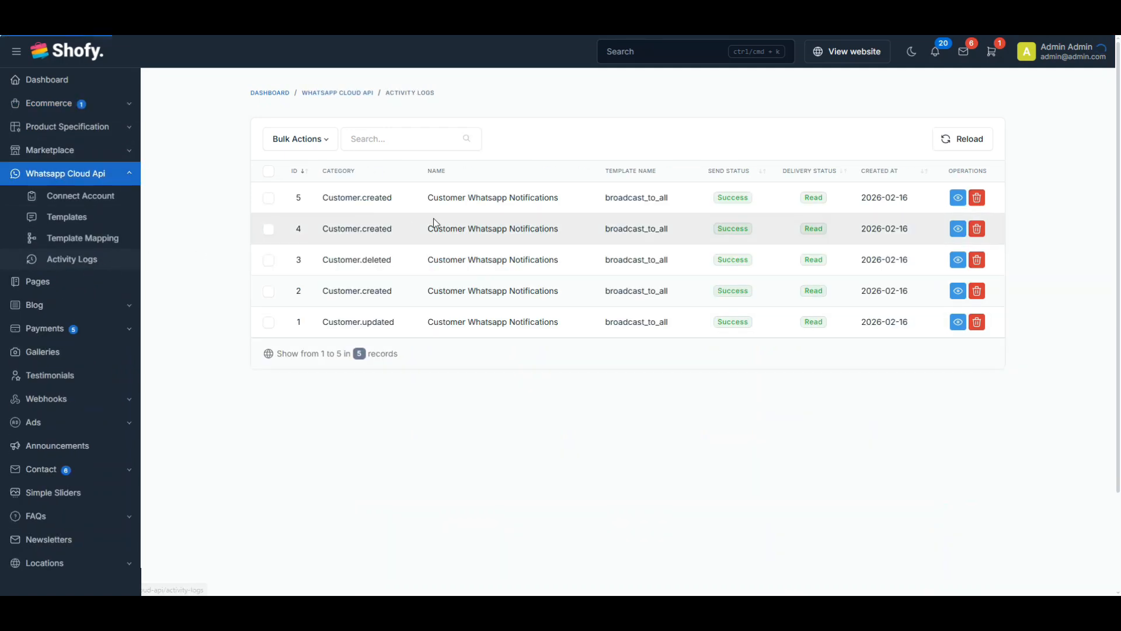
{"action": "left_click", "coordinate": [958, 198]}
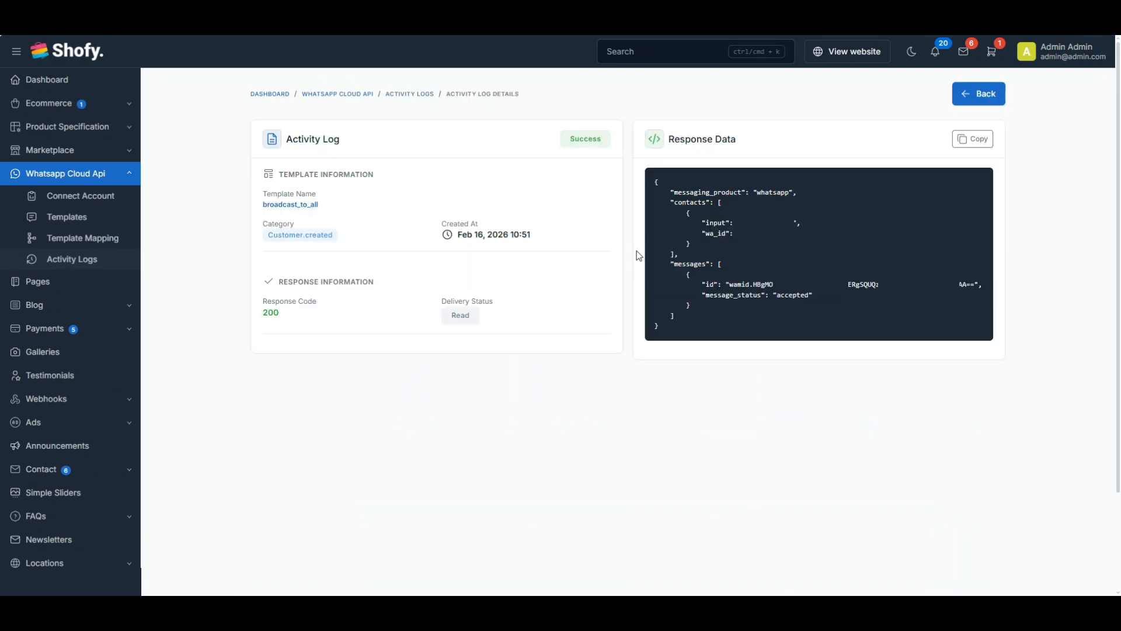